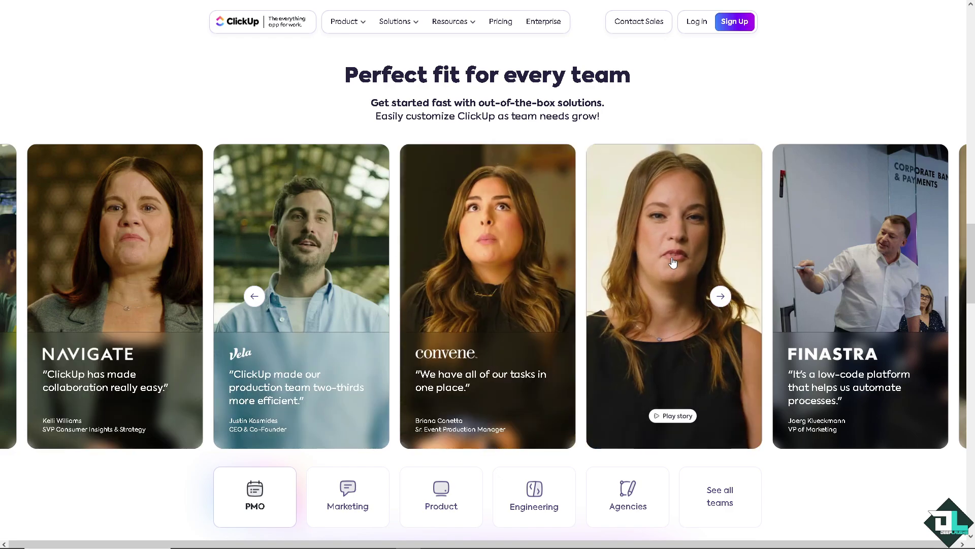
Look over the customer story cards and reach ClickUp's Video Library page
mouse_move(461, 275)
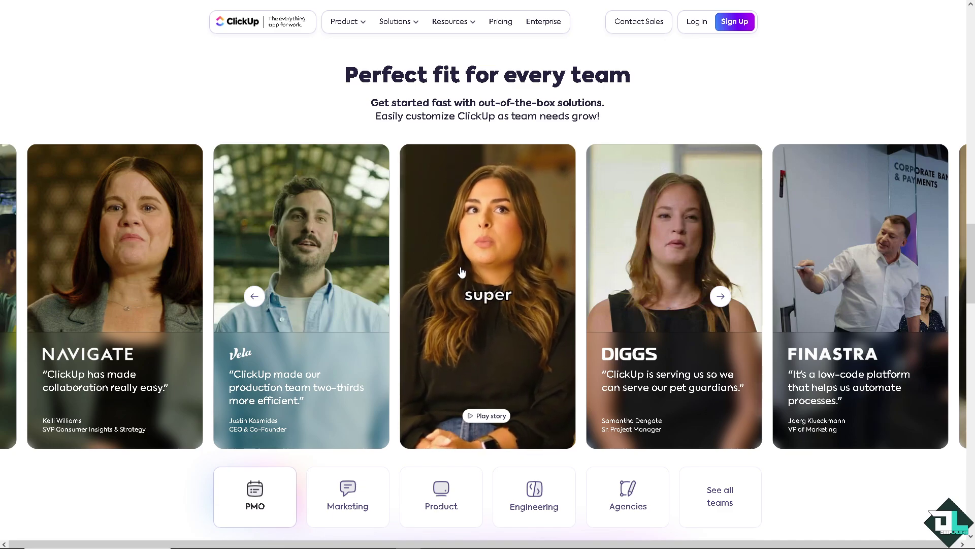
mouse_move(322, 277)
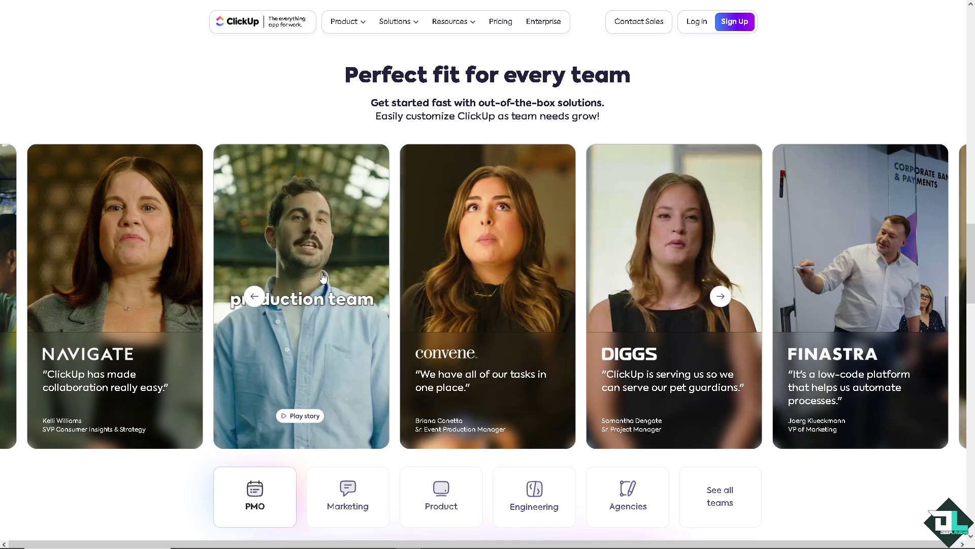
mouse_move(167, 276)
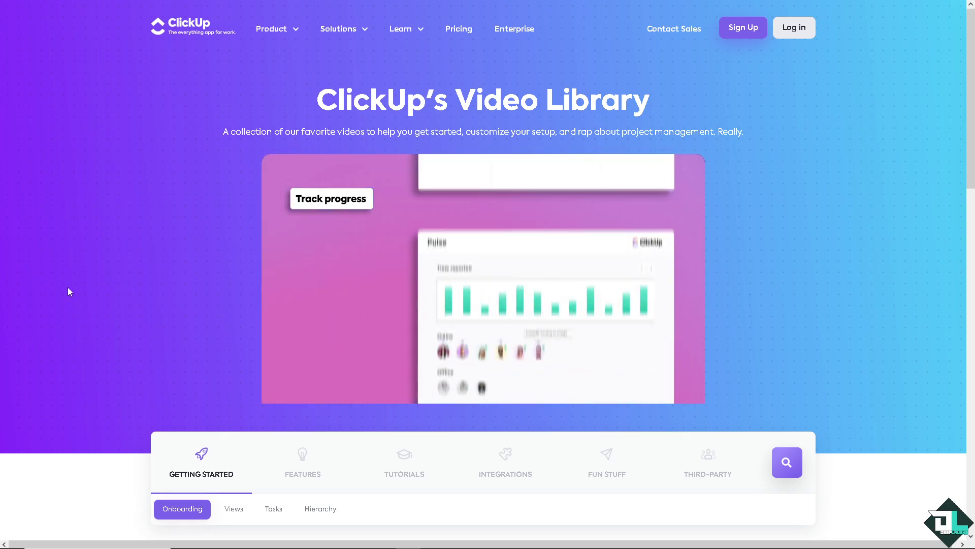
Start signing up for a free ClickUp account to reach the timeline task
left_click(755, 30)
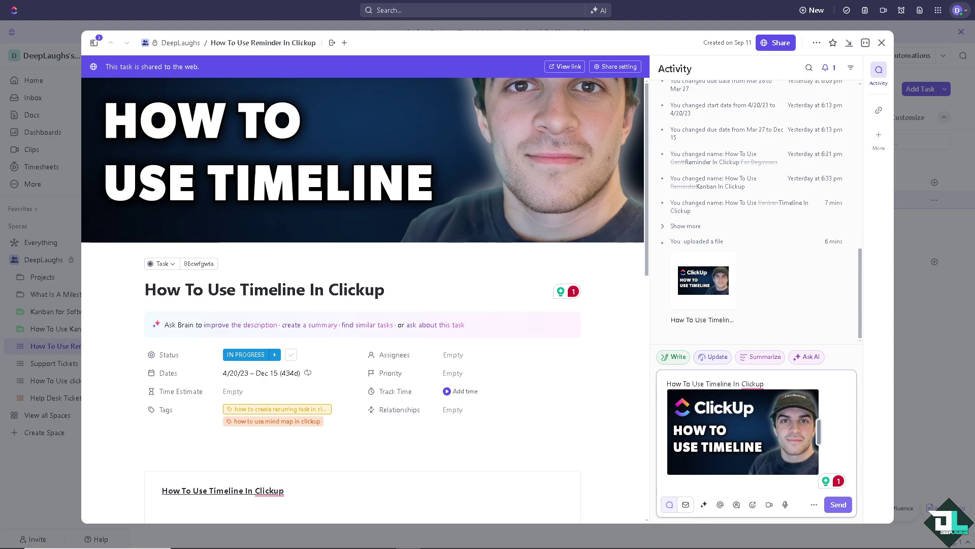
Post the thumbnail comment and close the task details to return to the list
left_click(838, 504)
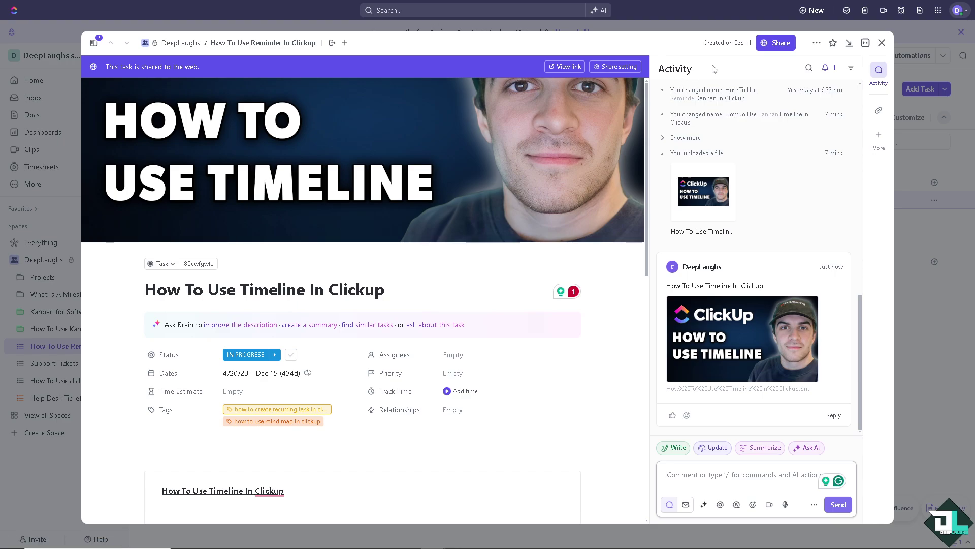
key("Escape")
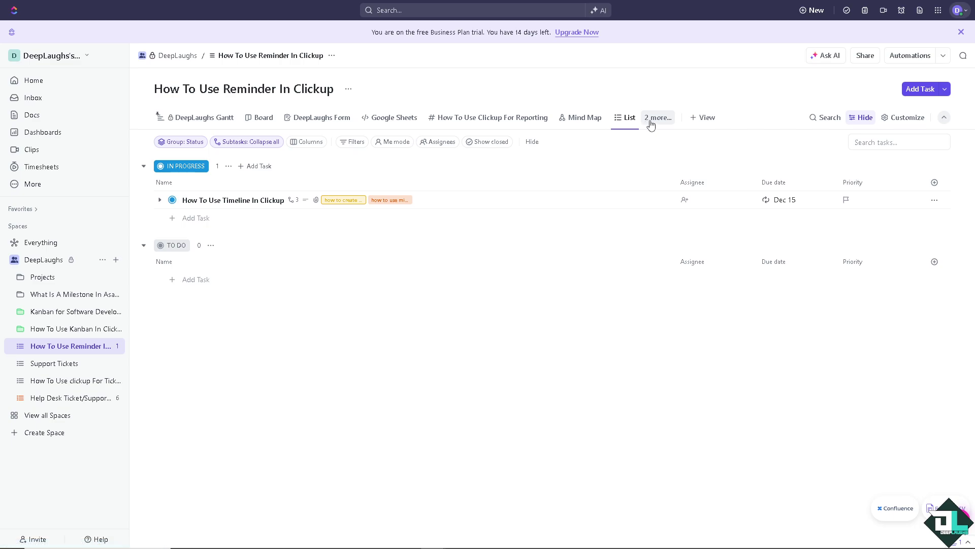
Add a Timeline view to the list from the view picker
left_click(703, 119)
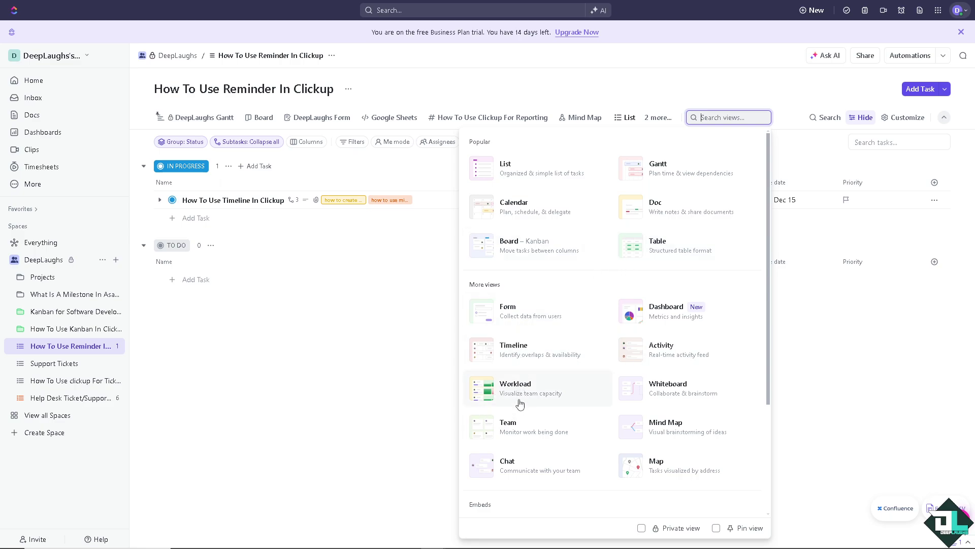
left_click(515, 351)
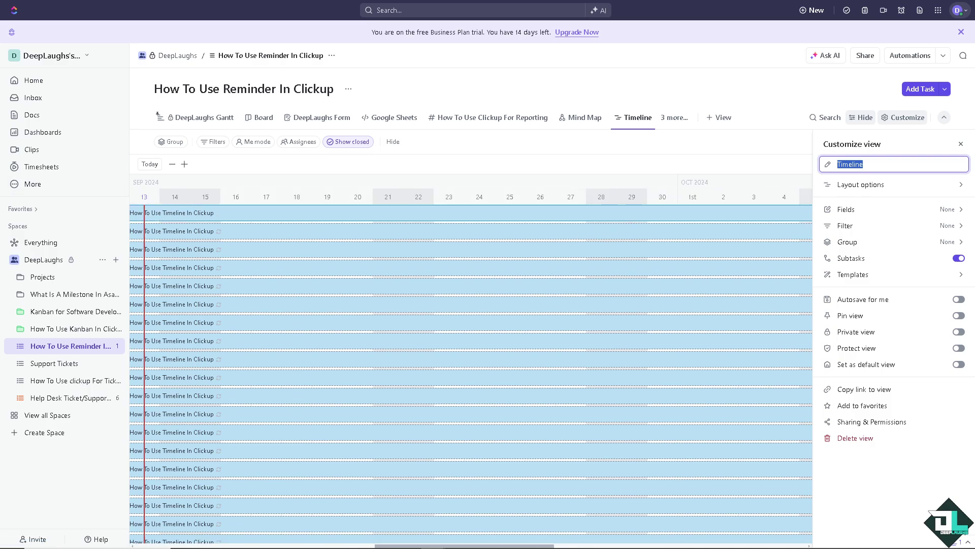
Set the timeline to a wide Day scale, check Overdue tasks, and autosave the view
left_click(172, 164)
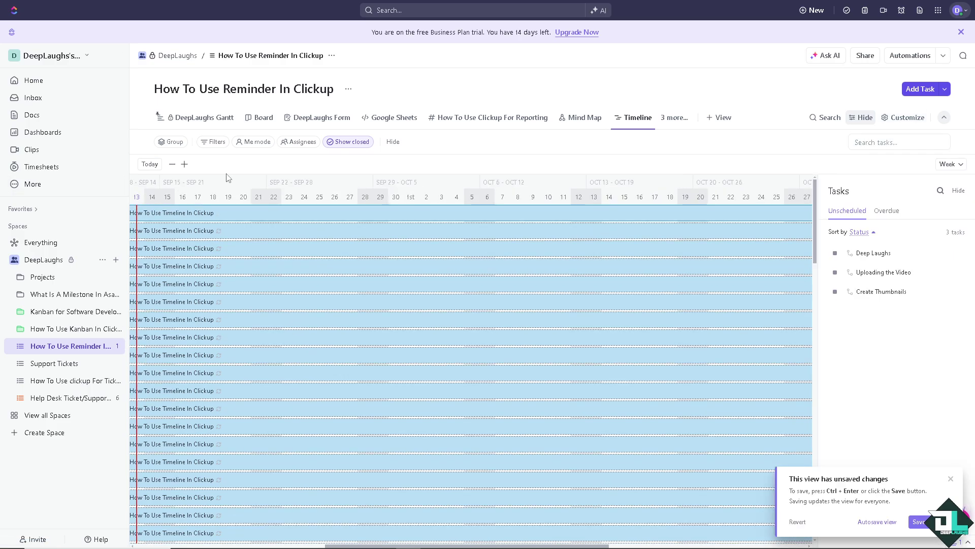
left_click(173, 164)
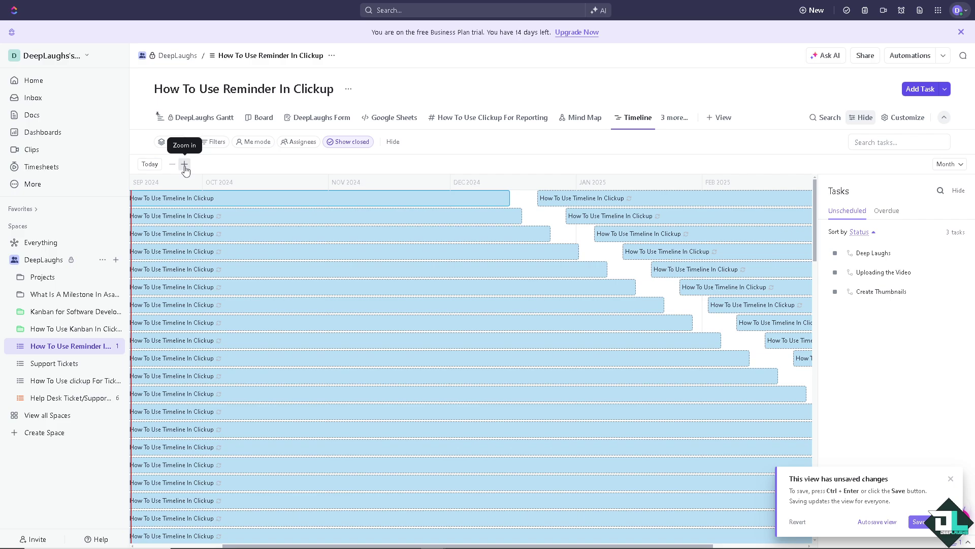
left_click(185, 164)
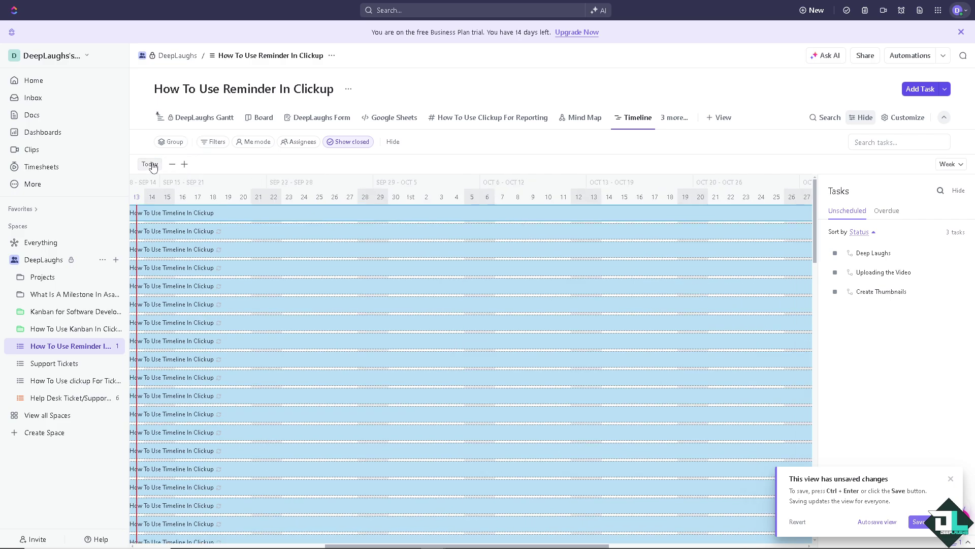
left_click(184, 164)
left_click(183, 164)
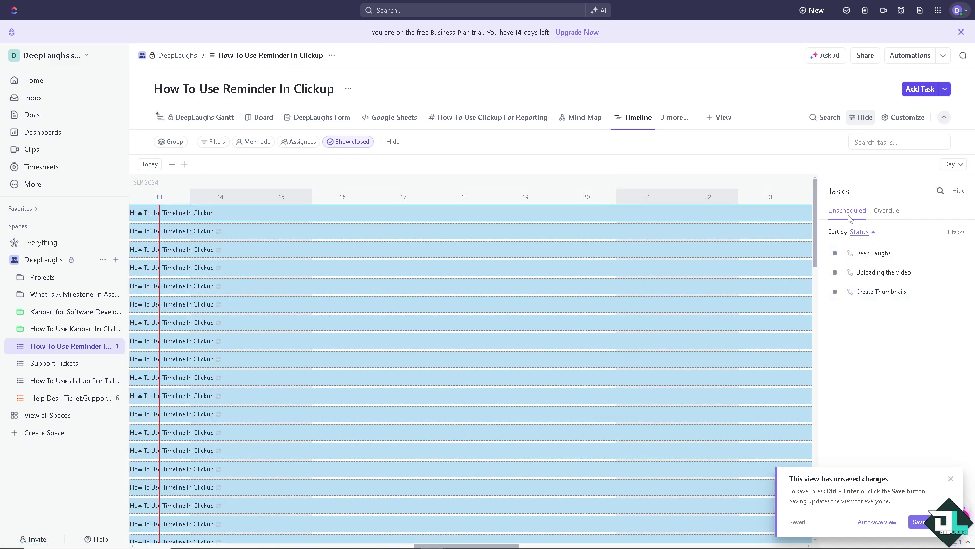
left_click(886, 211)
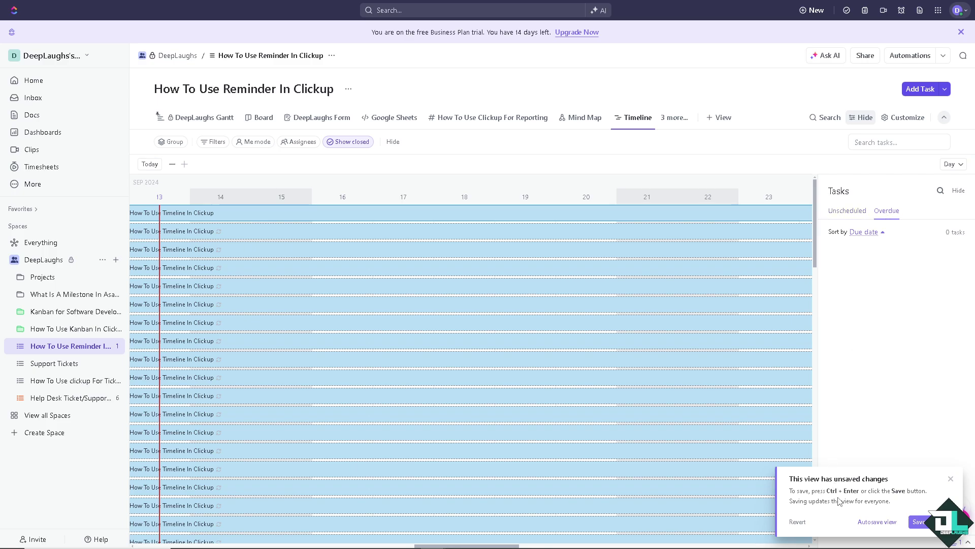
left_click(877, 521)
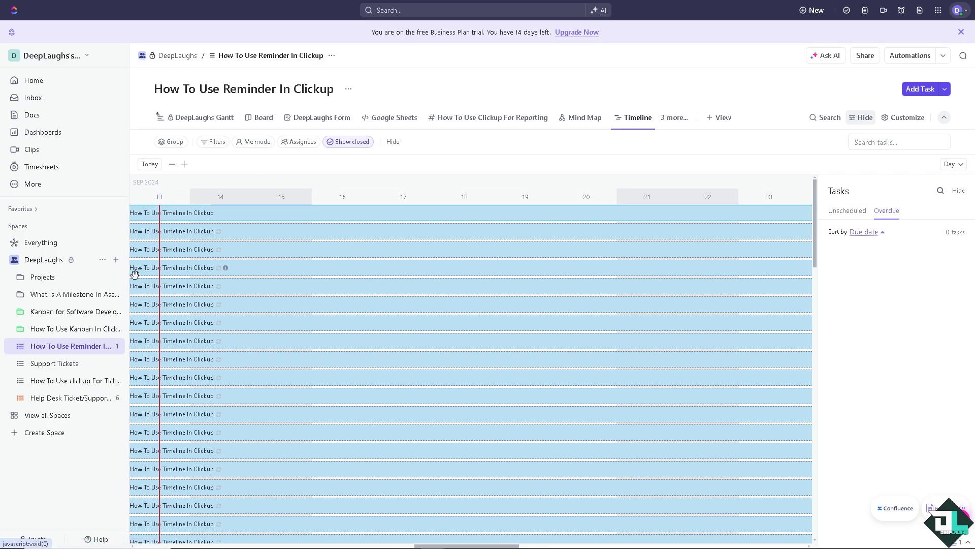
Rename the list to 'How To Use Timeline In Clickup'
left_click(262, 90)
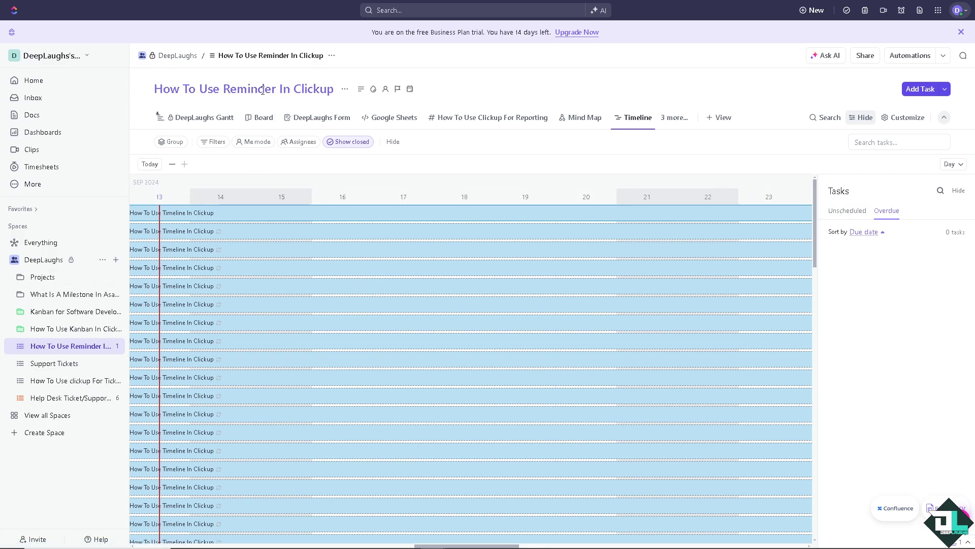
type("How To Use Timeline In Clickup")
key("ctrl+a")
type("How To Use Timeline In Clickup")
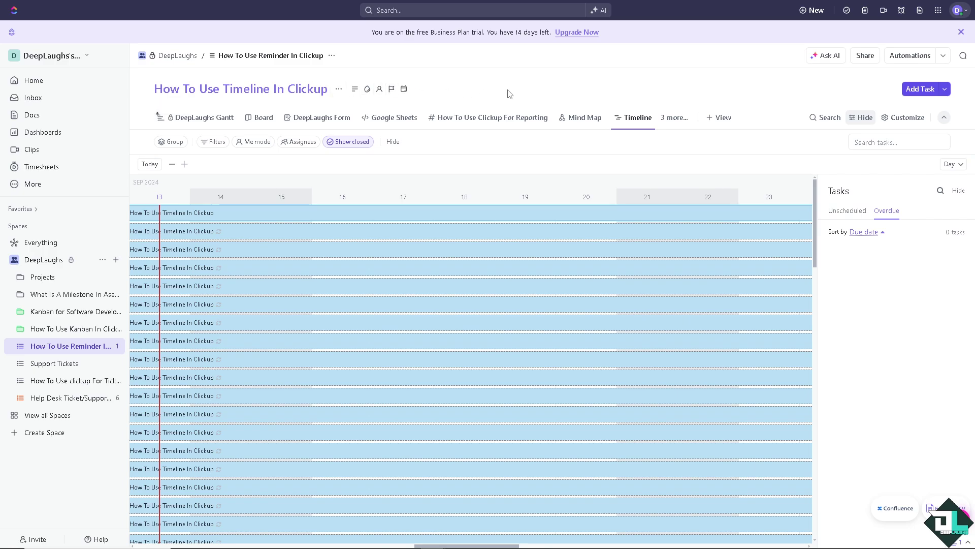
left_click(535, 93)
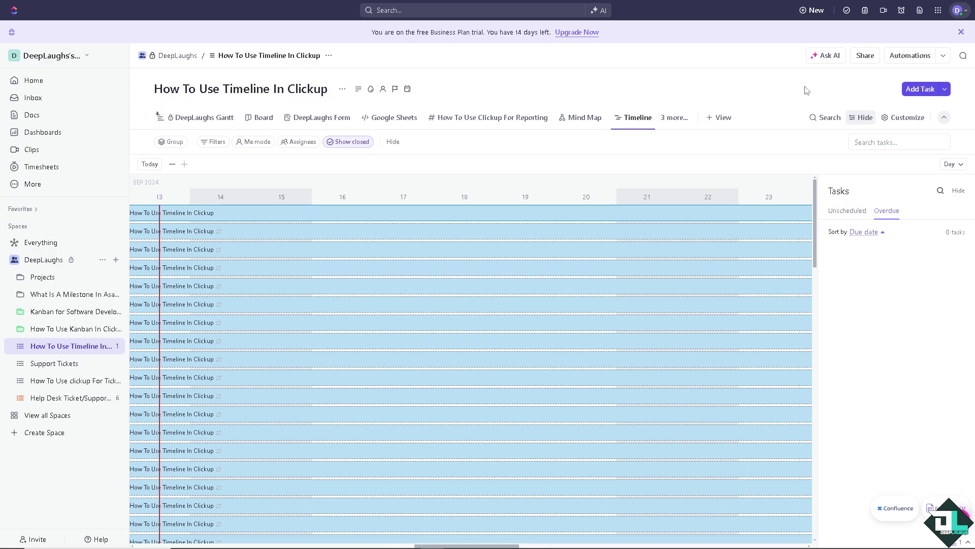
Start a new task named 'How To Use Timeline In Clickup' with a pasted description
left_click(931, 89)
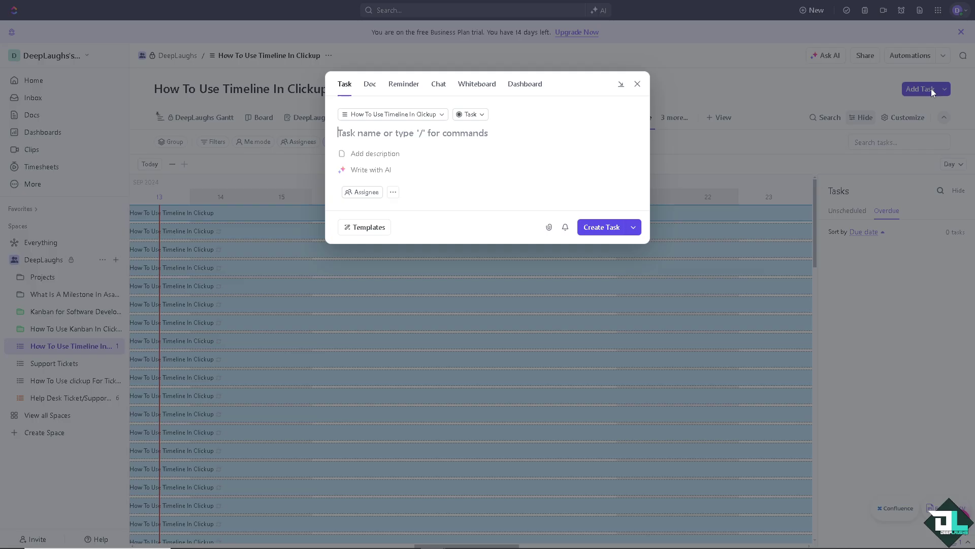
type("How To Use Timeline In Clickup")
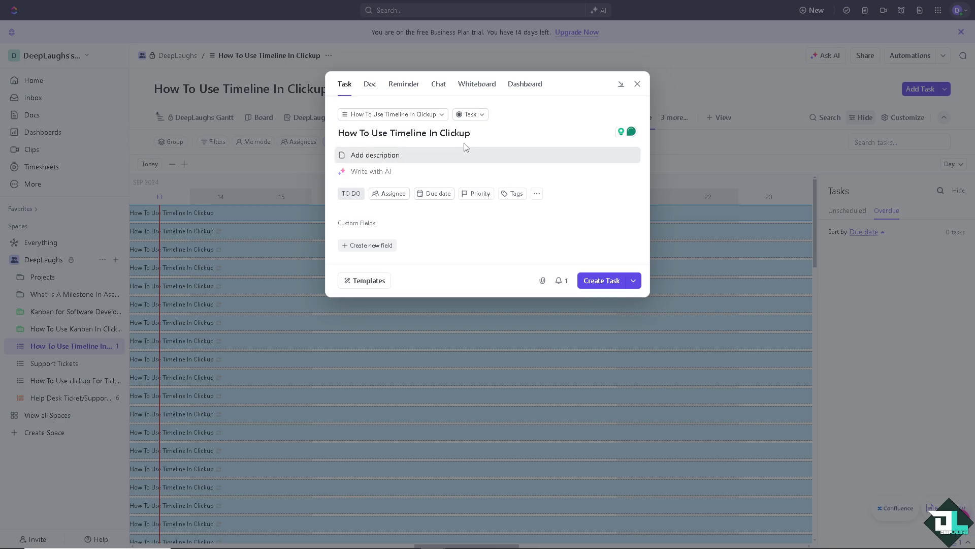
left_click(425, 161)
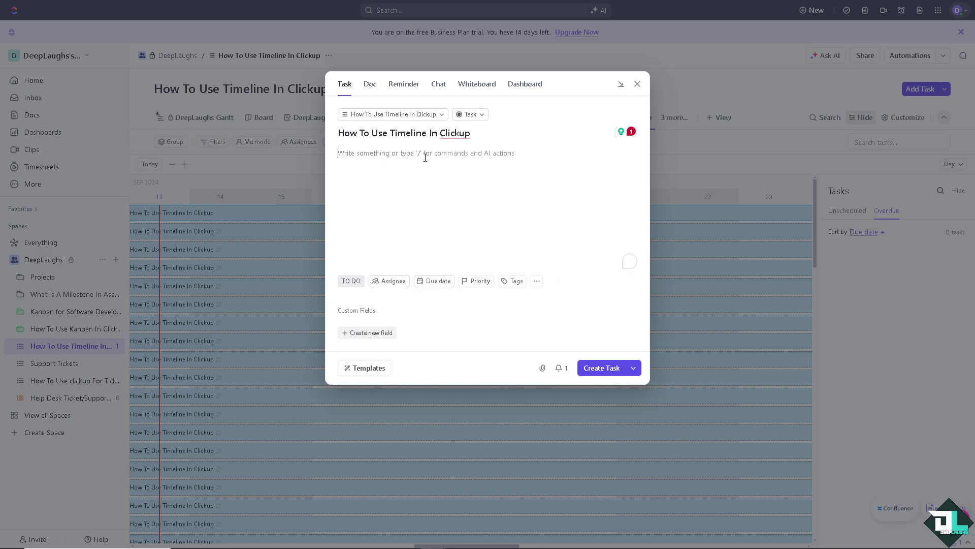
type("How To Use Timeline In Clickup")
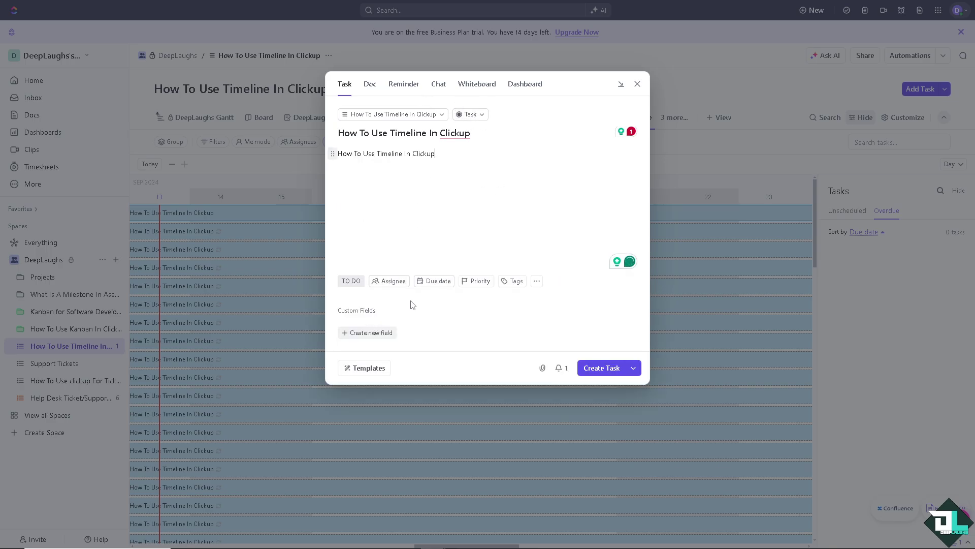
Give the task a Sep 20 due date and Urgent priority
left_click(446, 283)
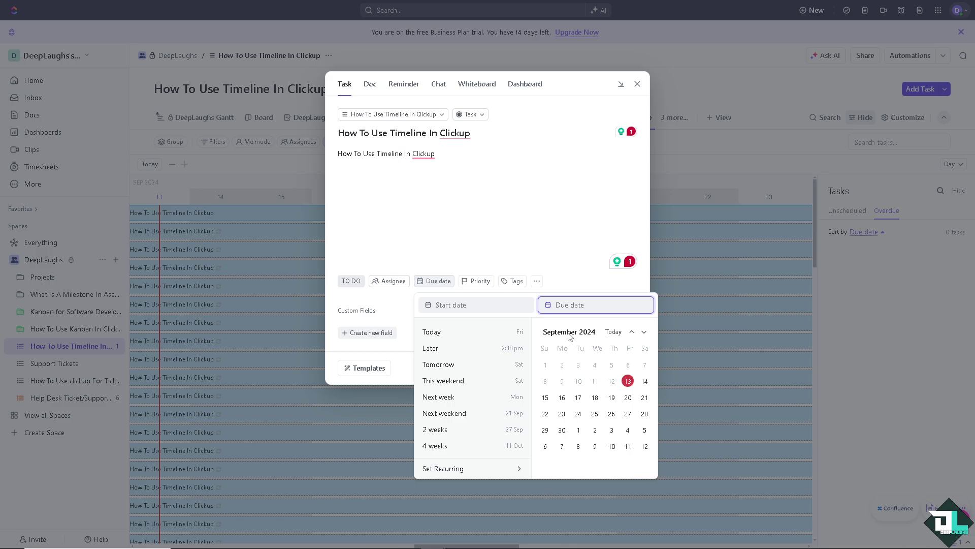
left_click(628, 399)
left_click(486, 253)
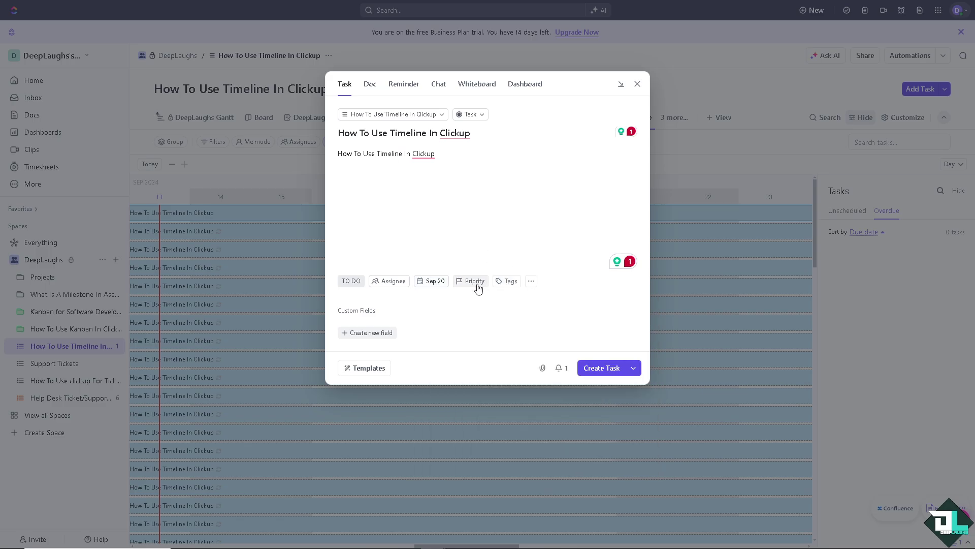
left_click(472, 282)
left_click(491, 303)
Add a new tag, assign the task to me, and create it
left_click(526, 283)
type("How To Use Timeline In Clickup")
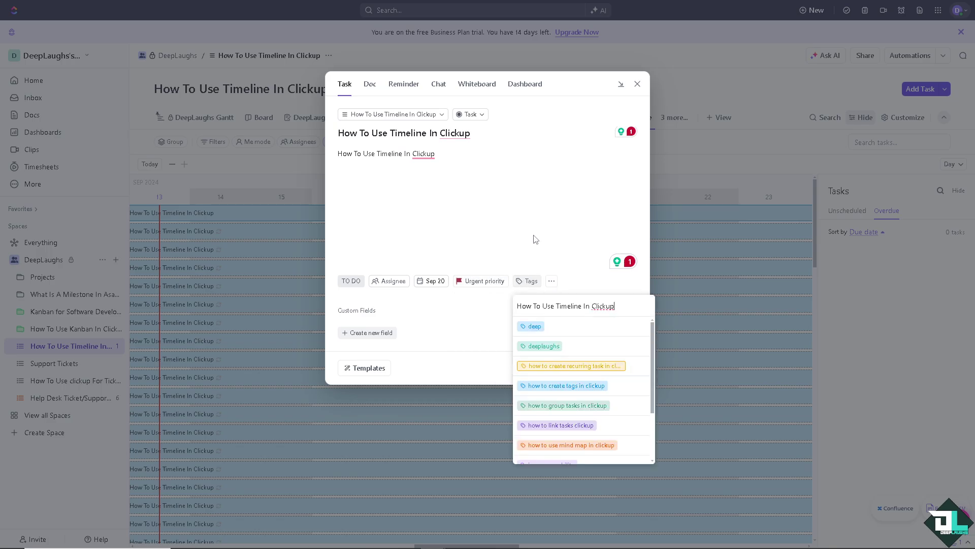
key("Return")
left_click(530, 242)
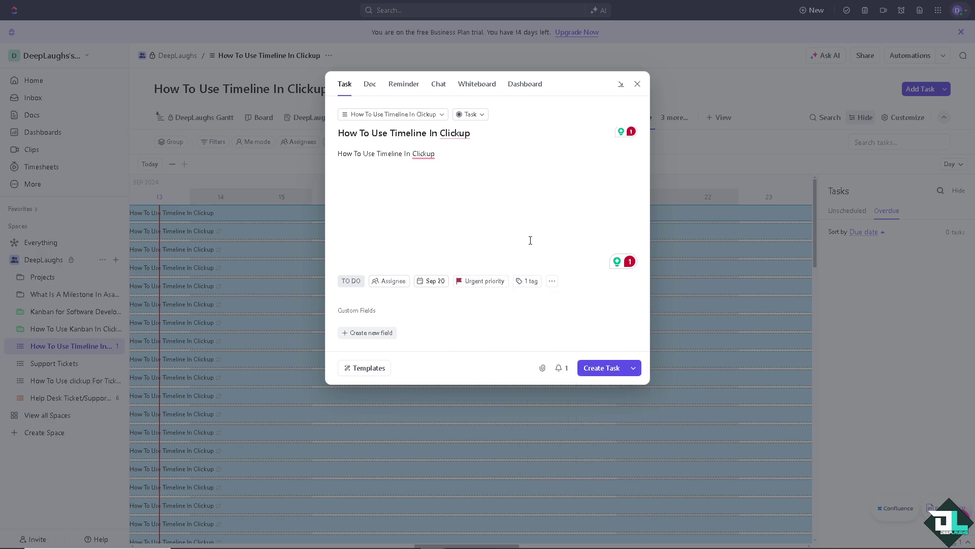
left_click(391, 281)
left_click(405, 330)
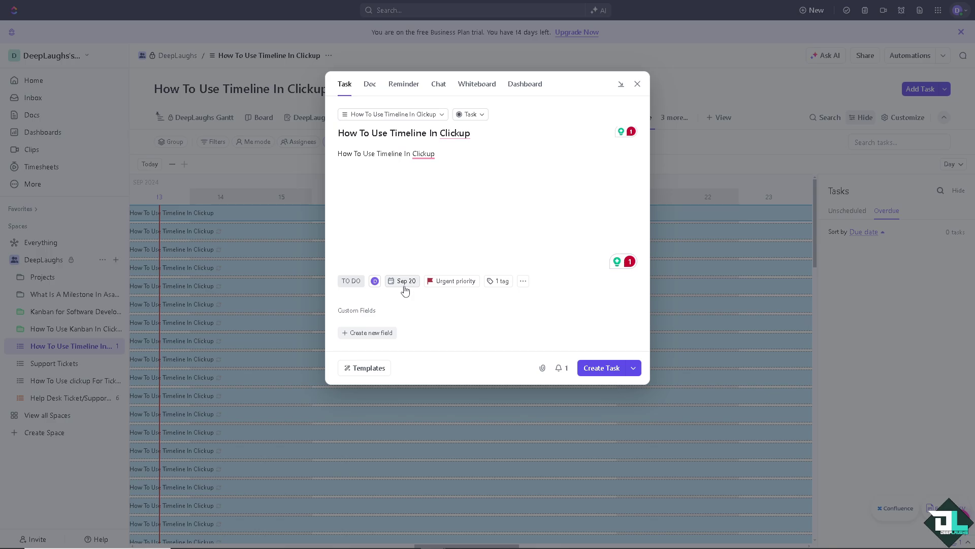
left_click(600, 372)
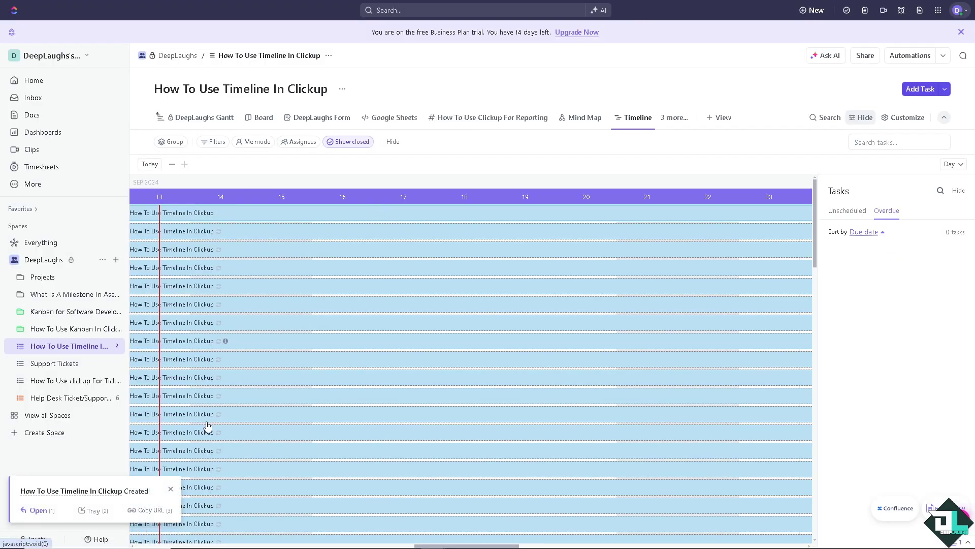
left_click(41, 505)
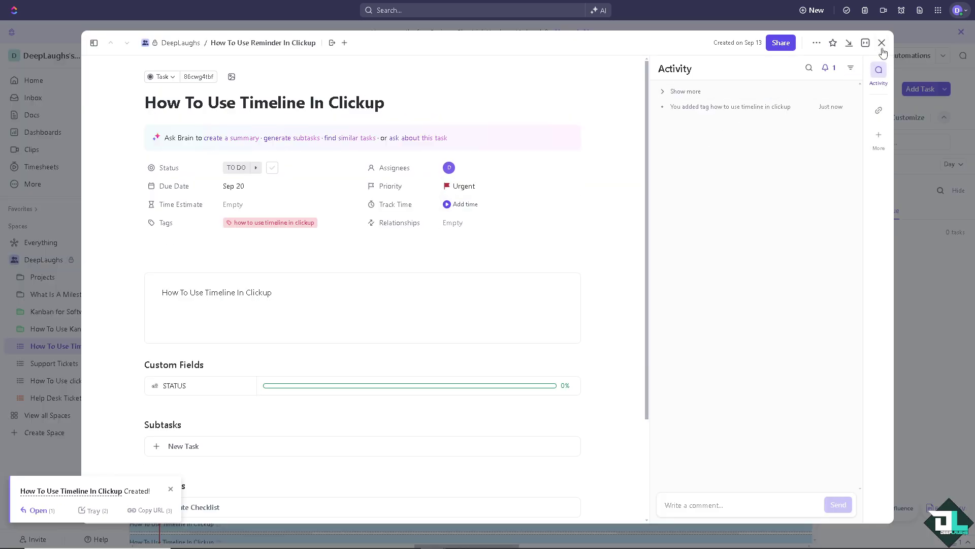
key("Escape")
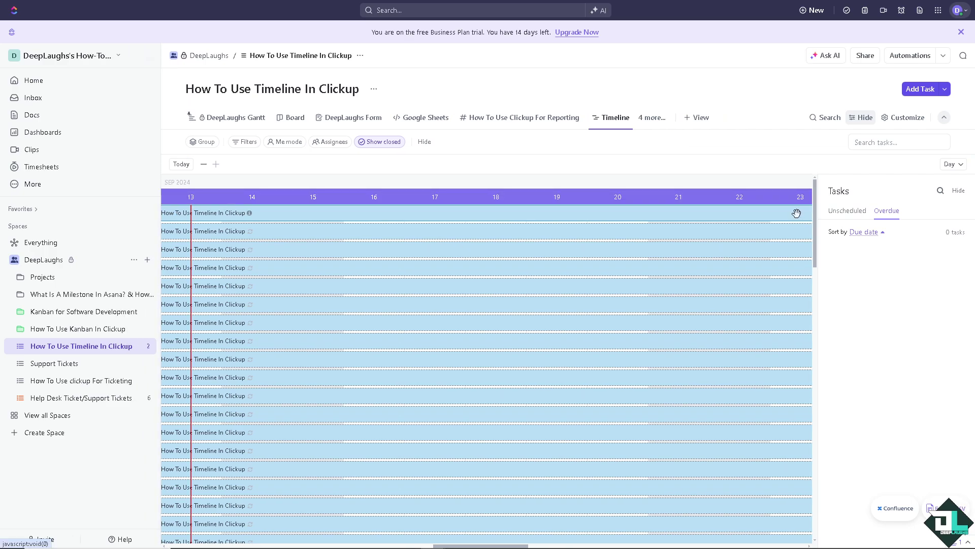
left_click(747, 214)
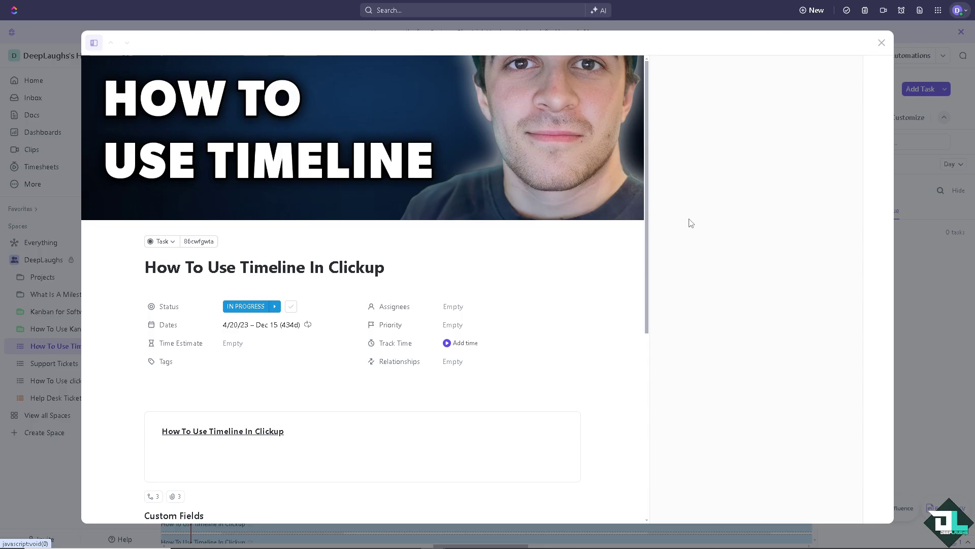
left_click(882, 40)
scroll(317, 198, "down", 5)
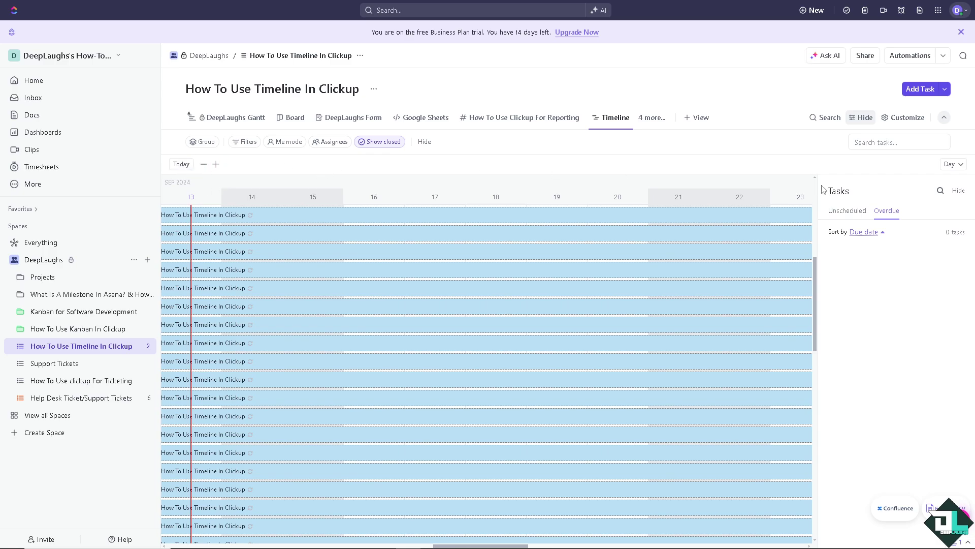
Switch the Timeline scale from Day to Week, then to Month
left_click(953, 164)
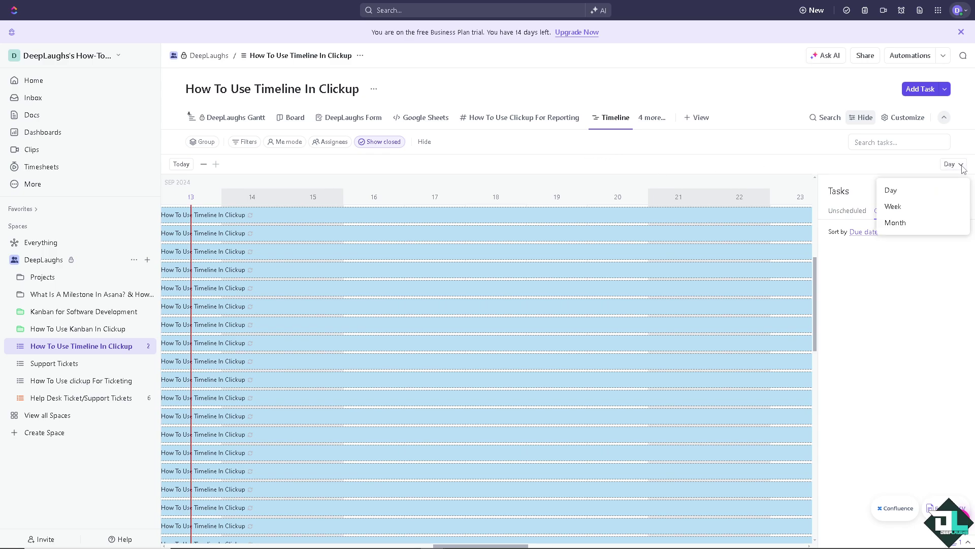
left_click(919, 208)
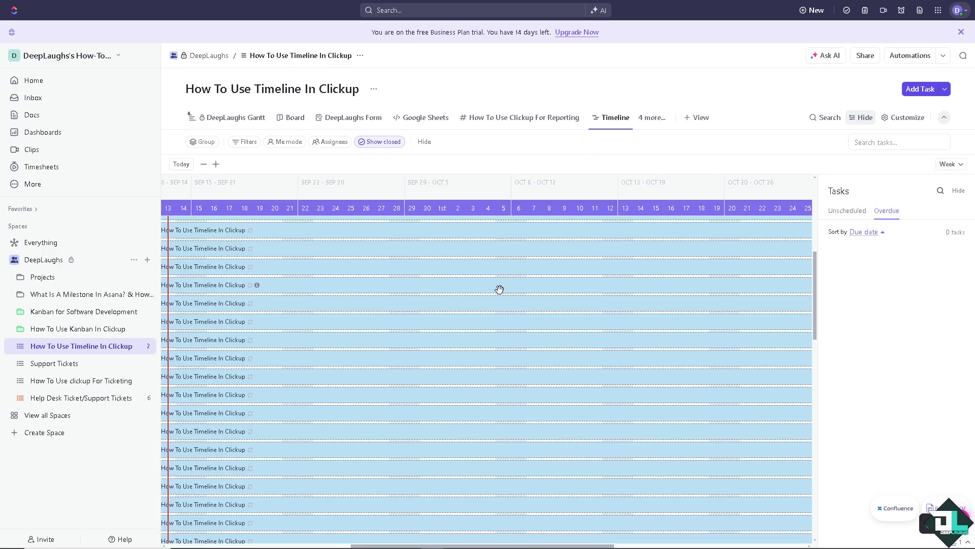
scroll(558, 357, "down", 5)
scroll(558, 358, "down", 5)
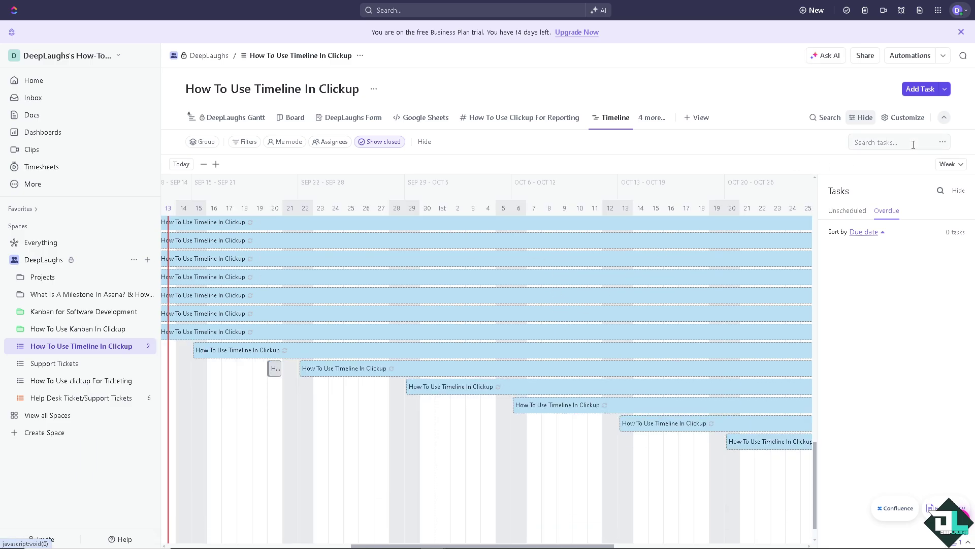
left_click(959, 167)
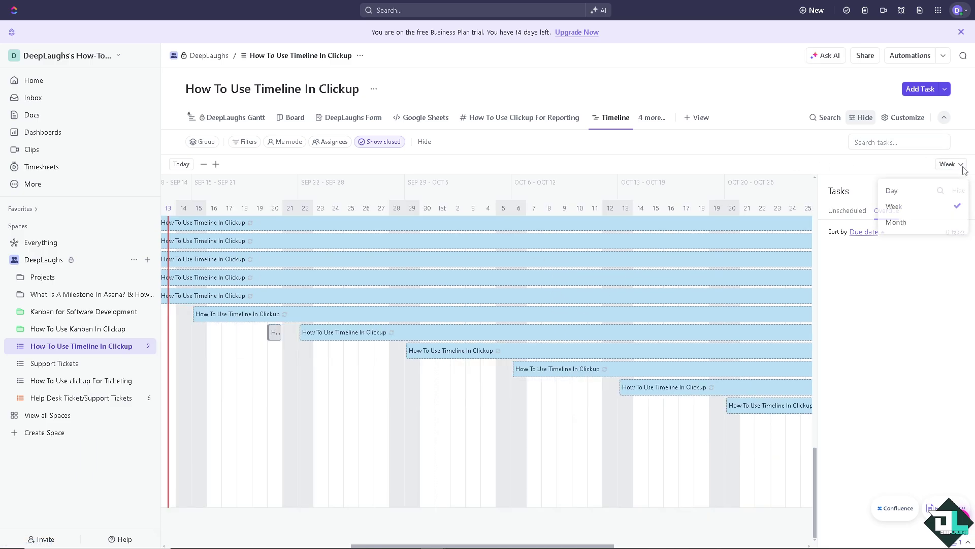
left_click(905, 222)
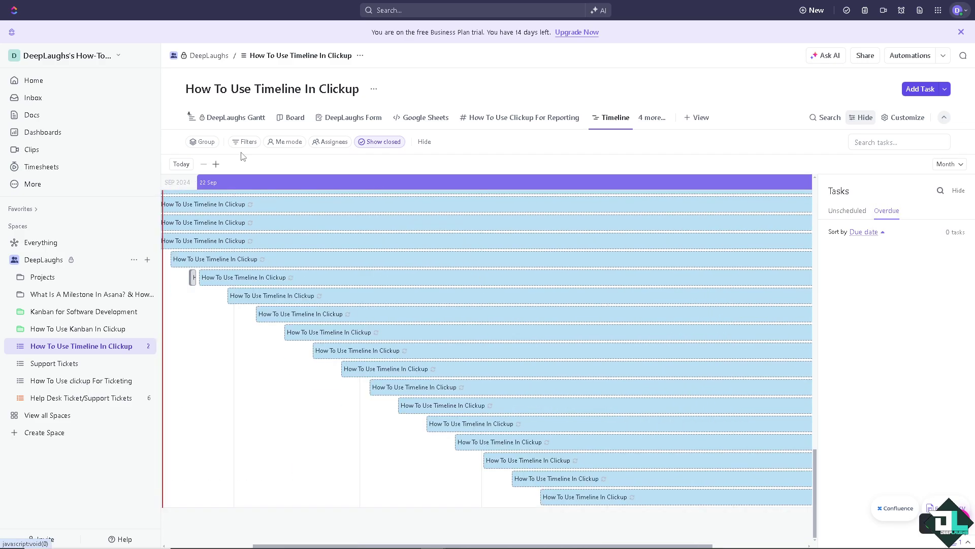
scroll(204, 195, "up", 5)
scroll(218, 213, "down", 2)
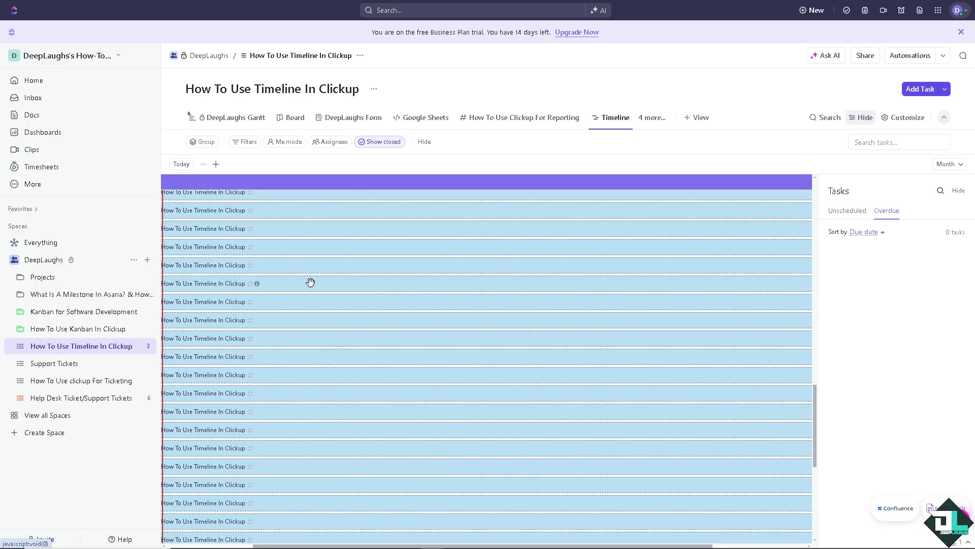
scroll(370, 259, "up", 2)
scroll(376, 260, "up", 5)
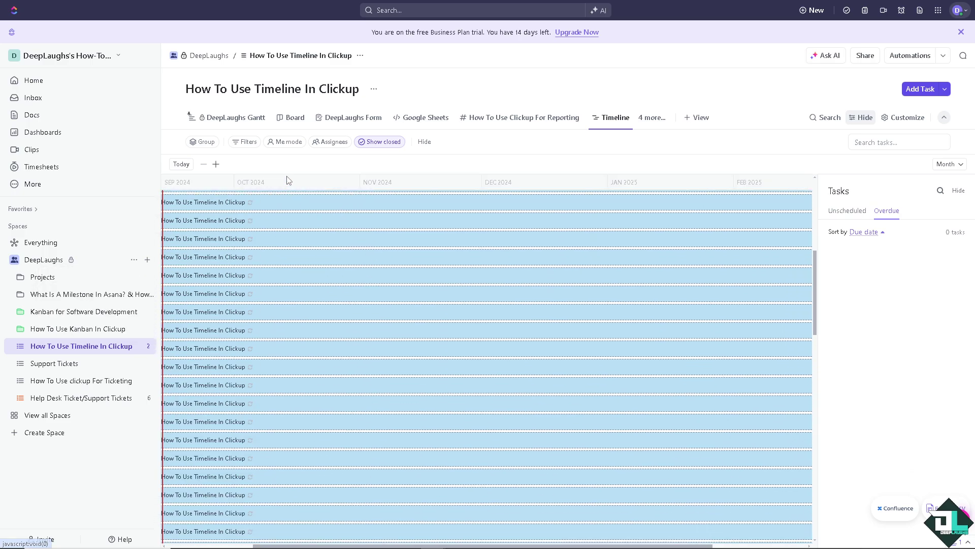
Browse the Timeline filter fields and close the filters without applying any
left_click(240, 144)
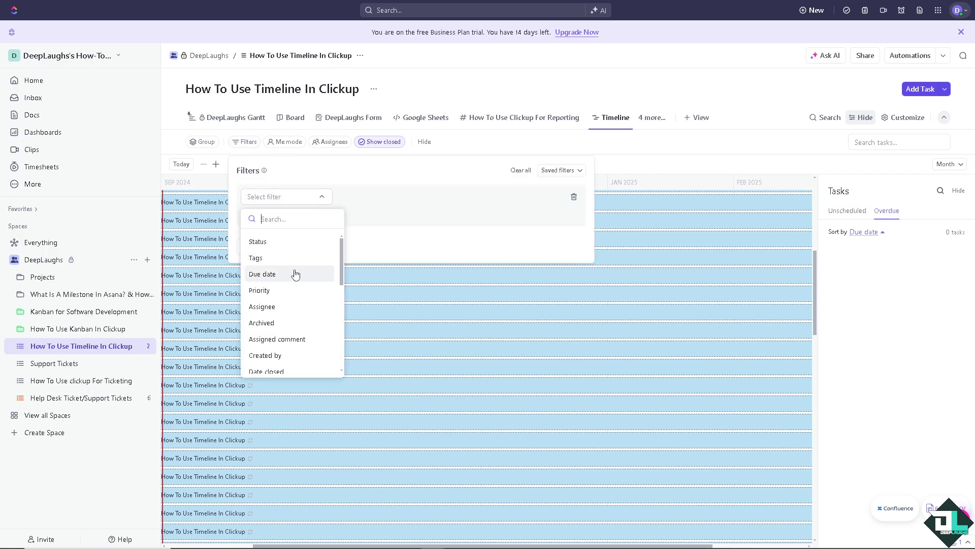
scroll(297, 299, "down", 5)
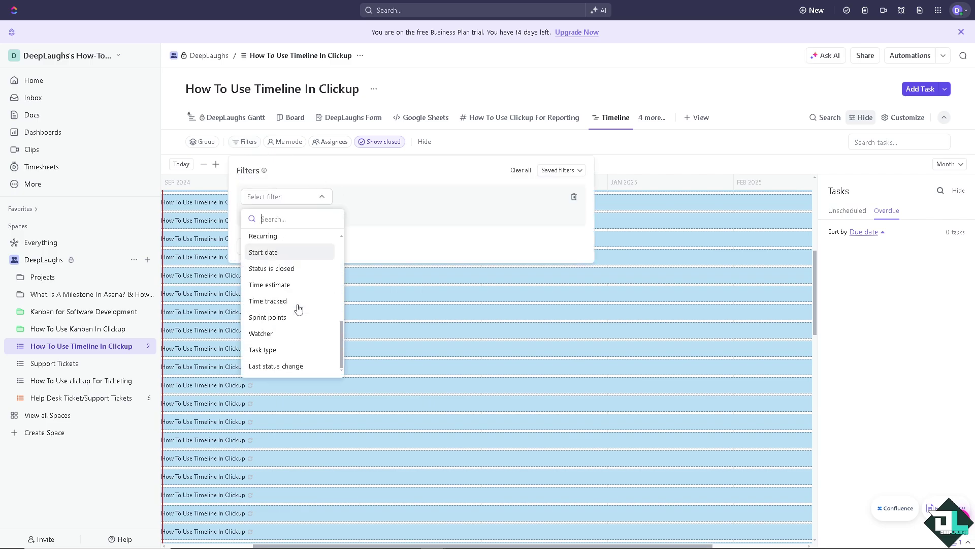
left_click(642, 162)
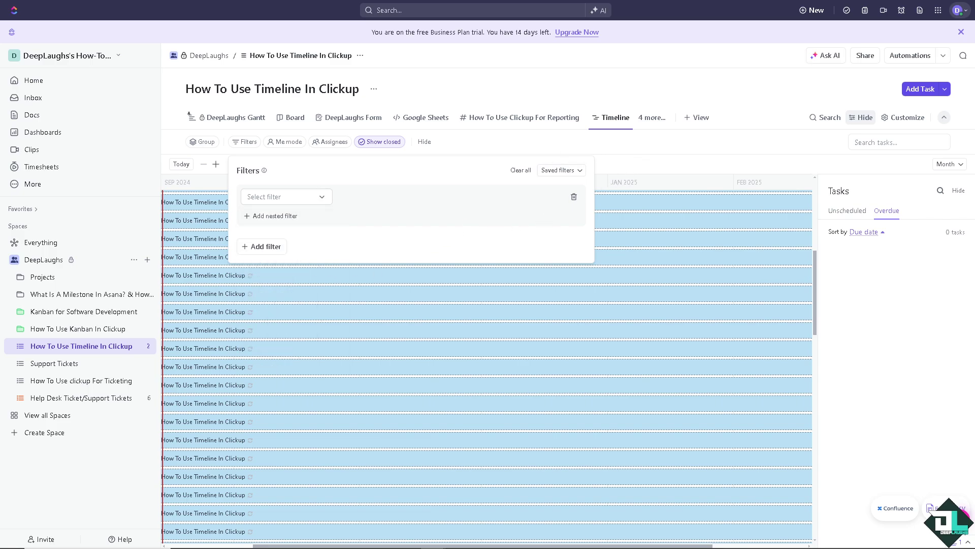
key("Escape")
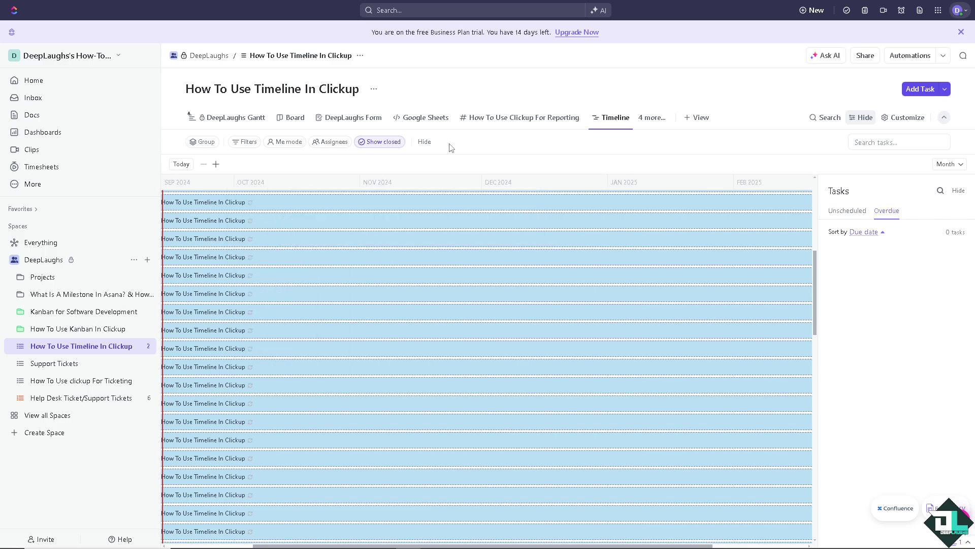
Move a task up in the DeepLaughs Gantt view, then drag the To Do task into In Progress in List view
left_click(215, 121)
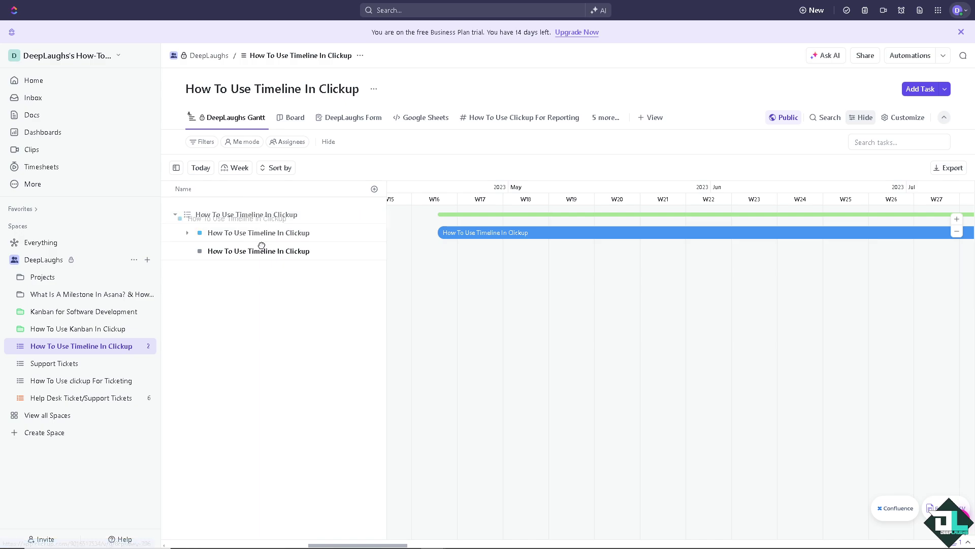
left_click_drag(257, 250, 241, 220)
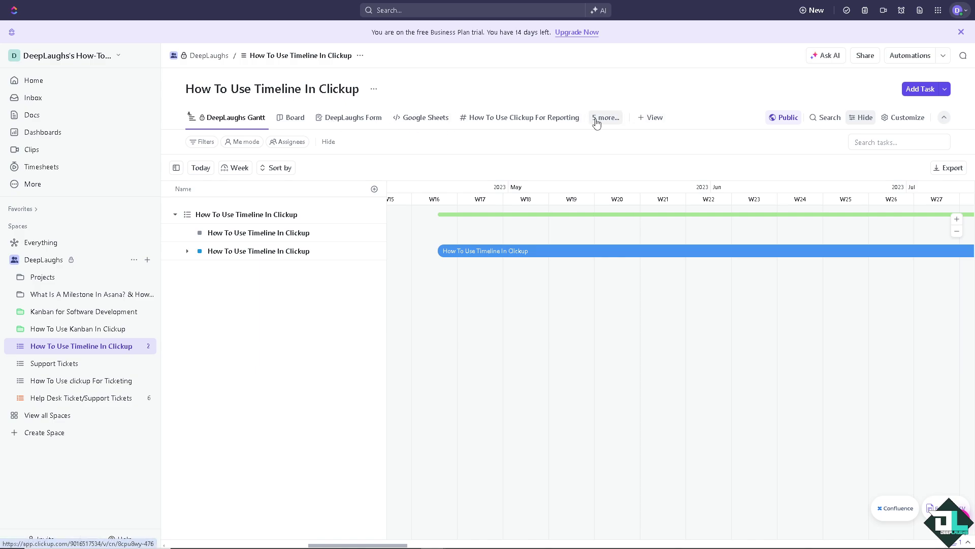
left_click(612, 119)
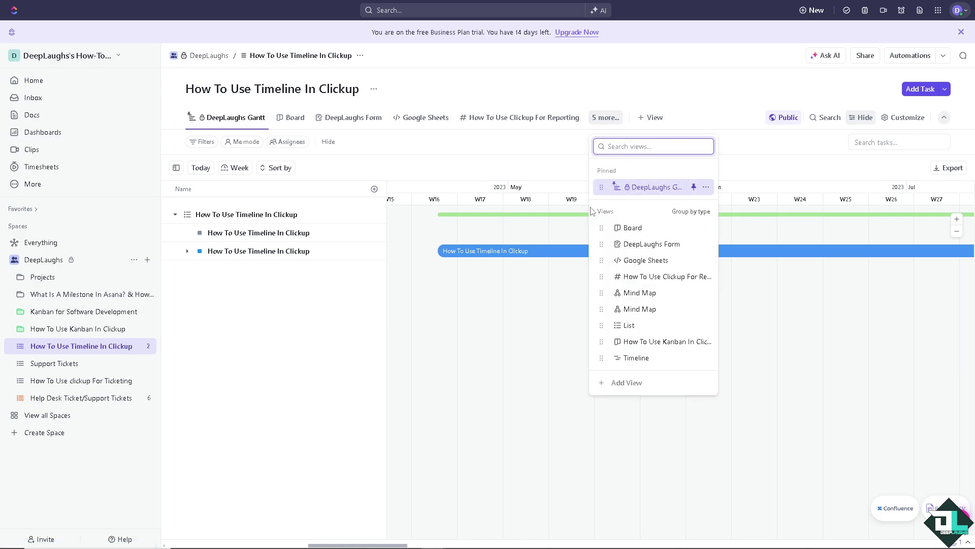
left_click(633, 326)
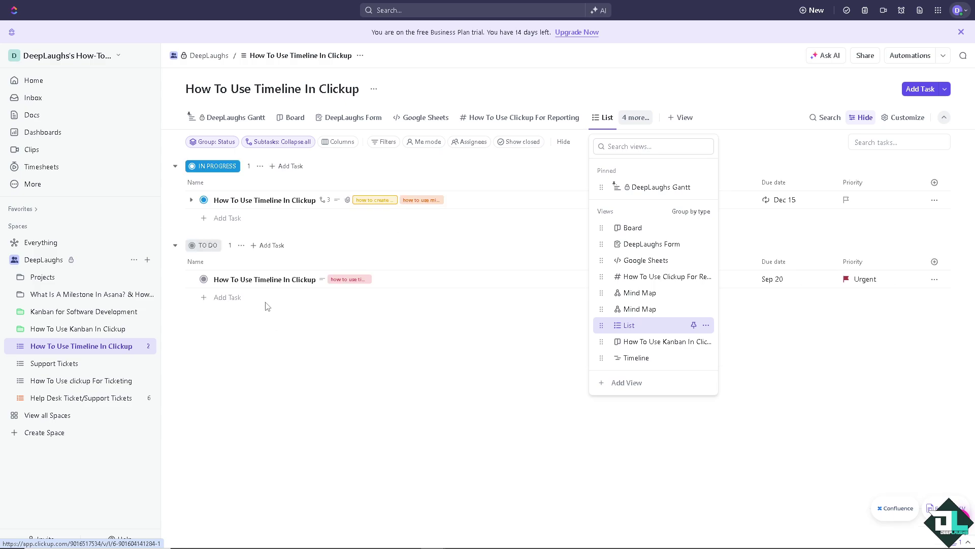
left_click_drag(272, 283, 239, 201)
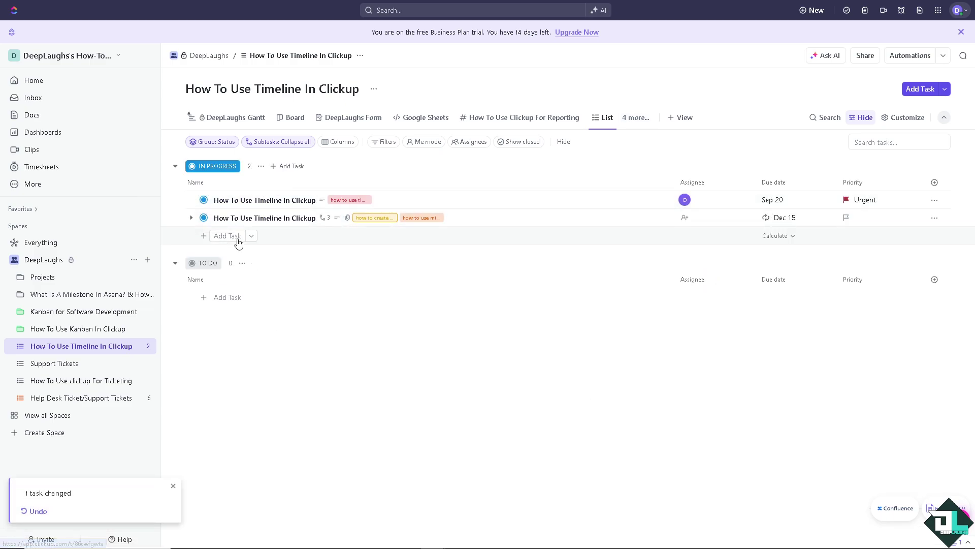
Return to the Timeline view from the extra views menu and scroll to the last rows
left_click(604, 121)
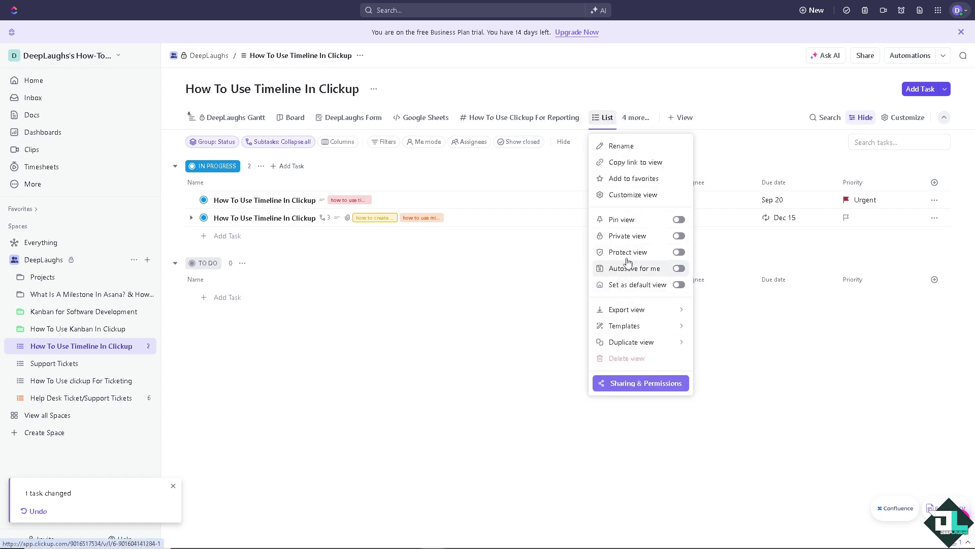
left_click(636, 121)
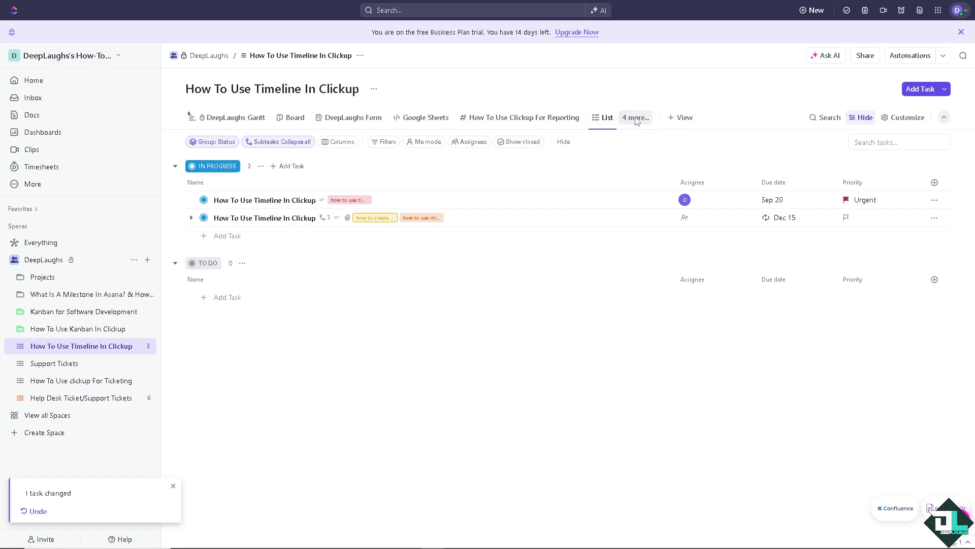
left_click(635, 121)
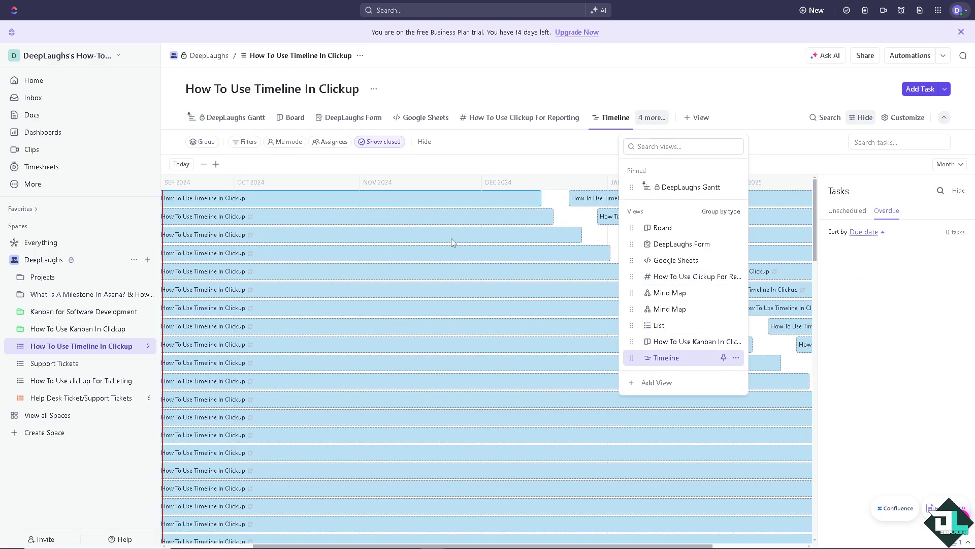
left_click(452, 163)
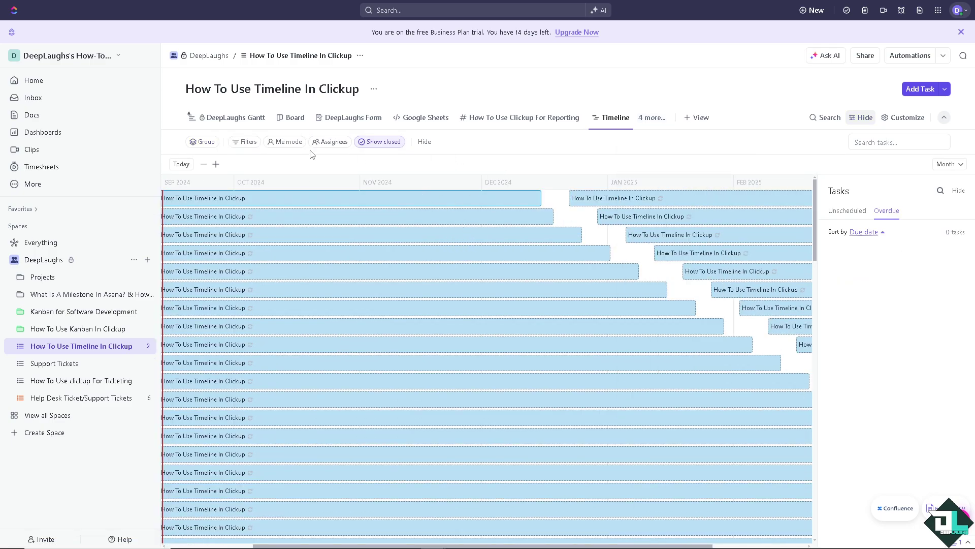
scroll(293, 347, "down", 10)
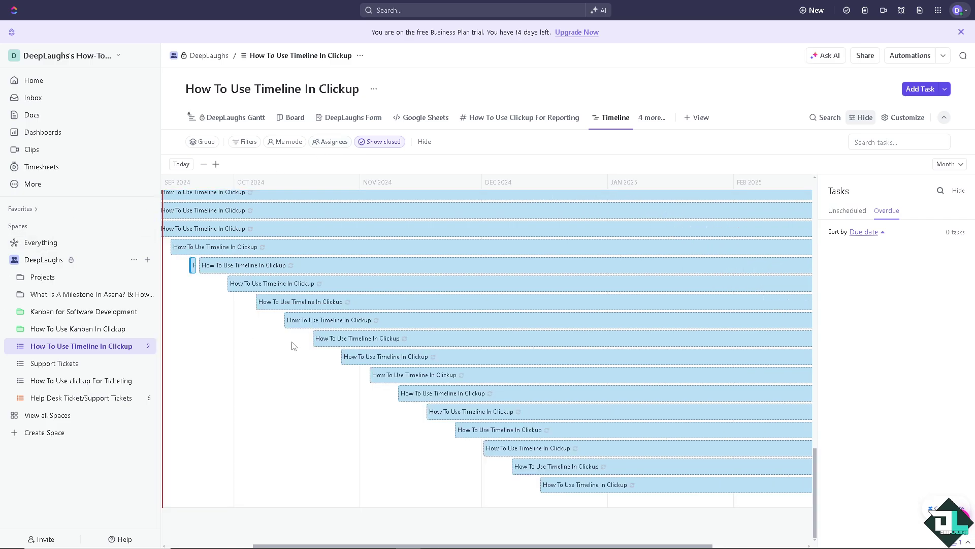
Create a timeline task named 'DeepLaughs Timeline' and assign it to the workspace user
left_click(250, 376)
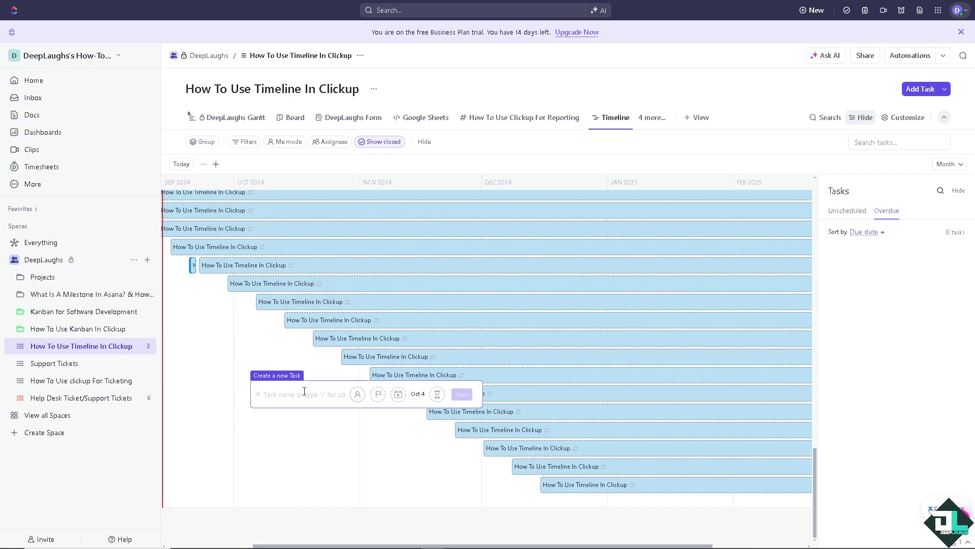
type("DeepLaughs Timeline")
left_click(358, 395)
left_click(379, 408)
Set the new timeline task's priority to High
left_click(377, 397)
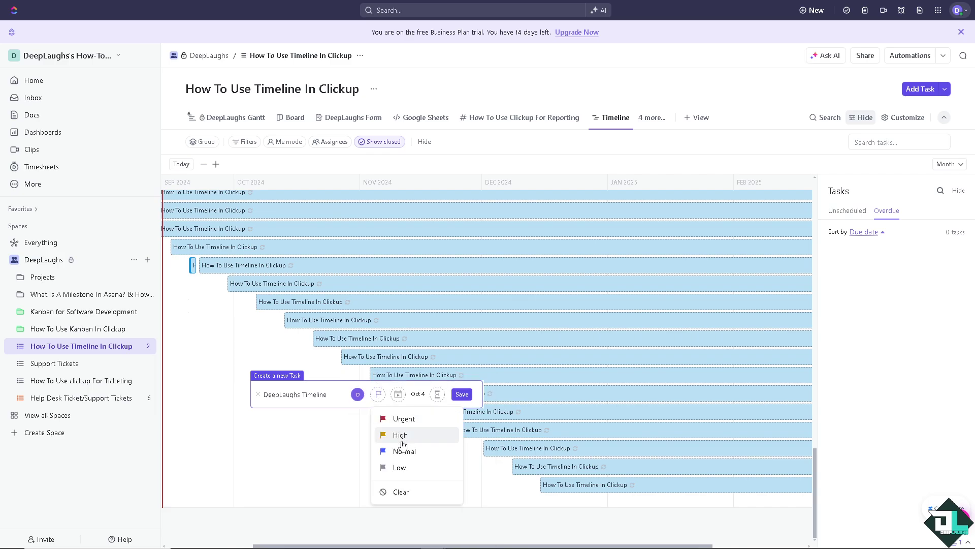
left_click(399, 467)
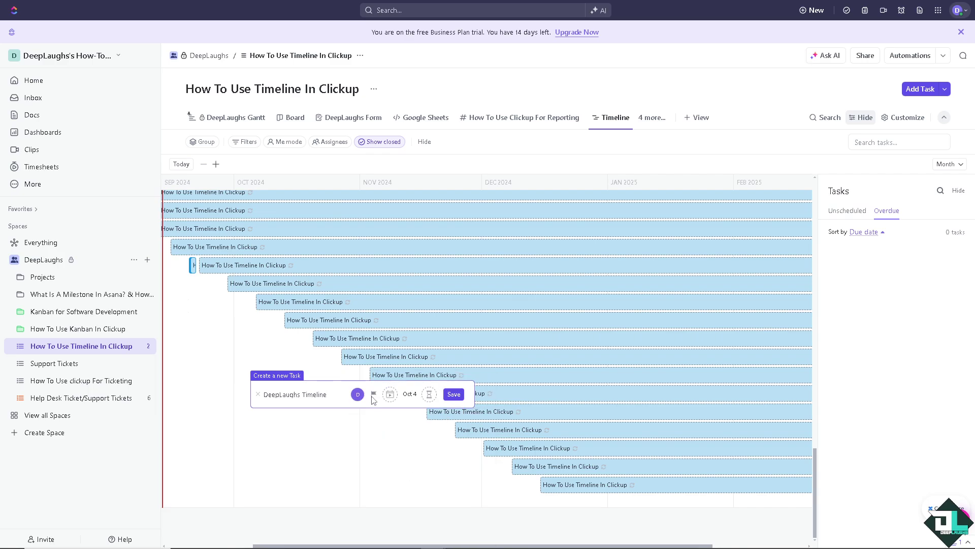
left_click(374, 396)
left_click(401, 431)
Make the task's Oct 4 date recur weekly when closed, repeating once instead of forever
left_click(392, 400)
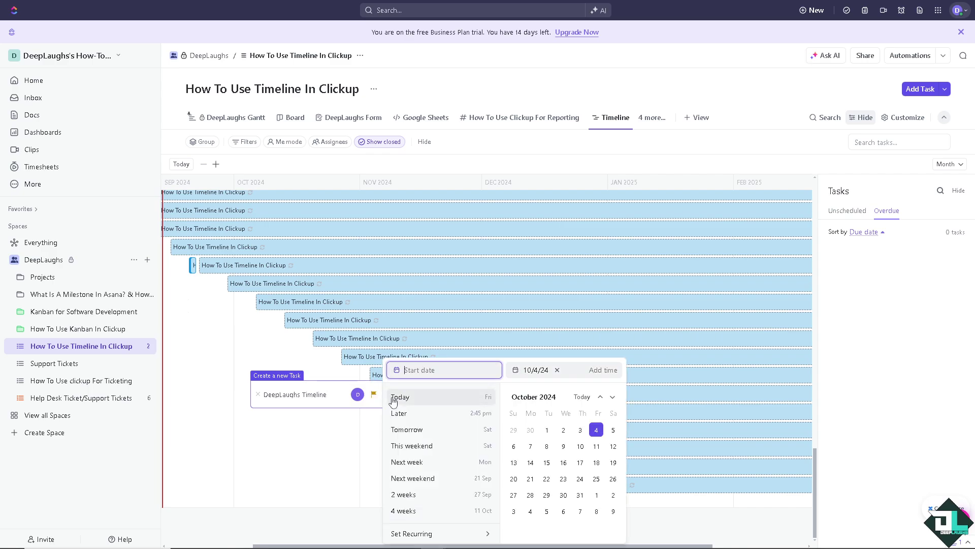
left_click(445, 534)
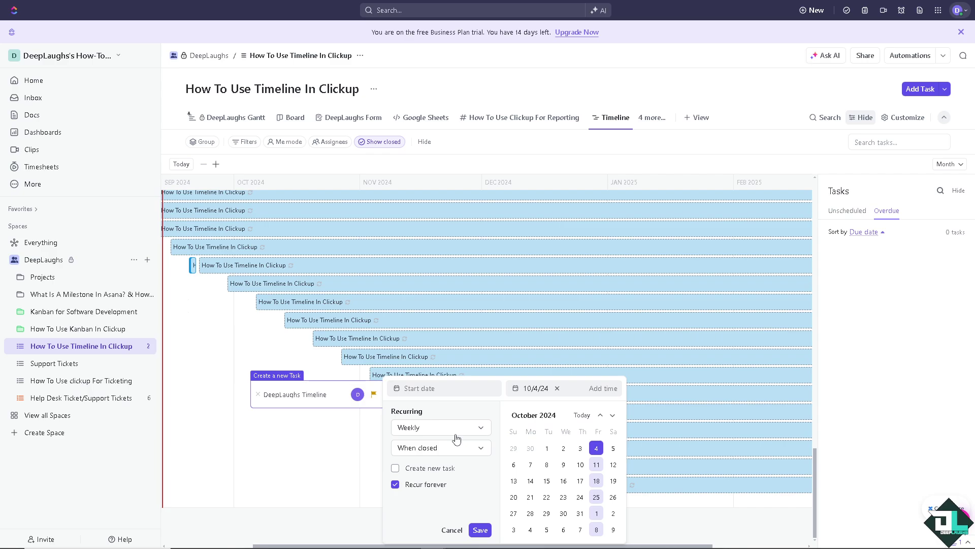
left_click(395, 484)
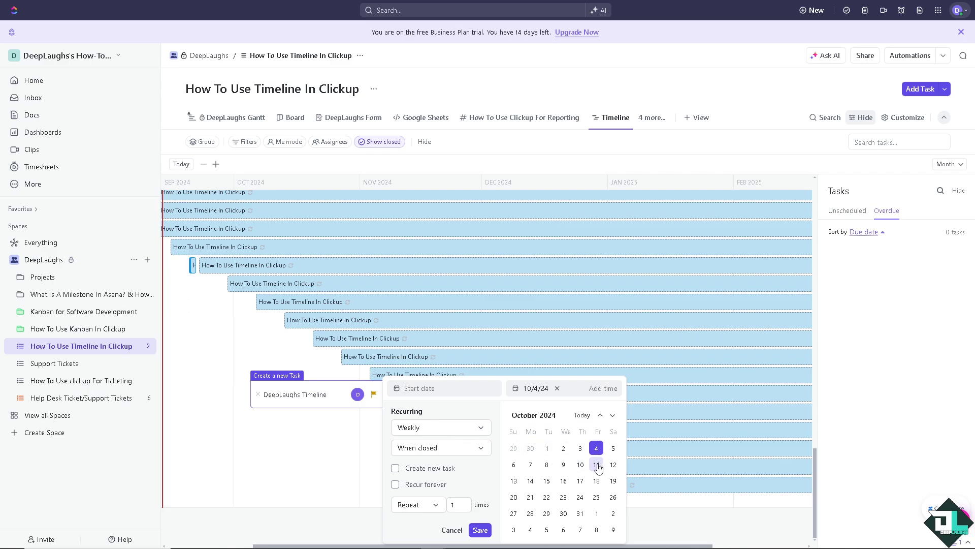
left_click(480, 530)
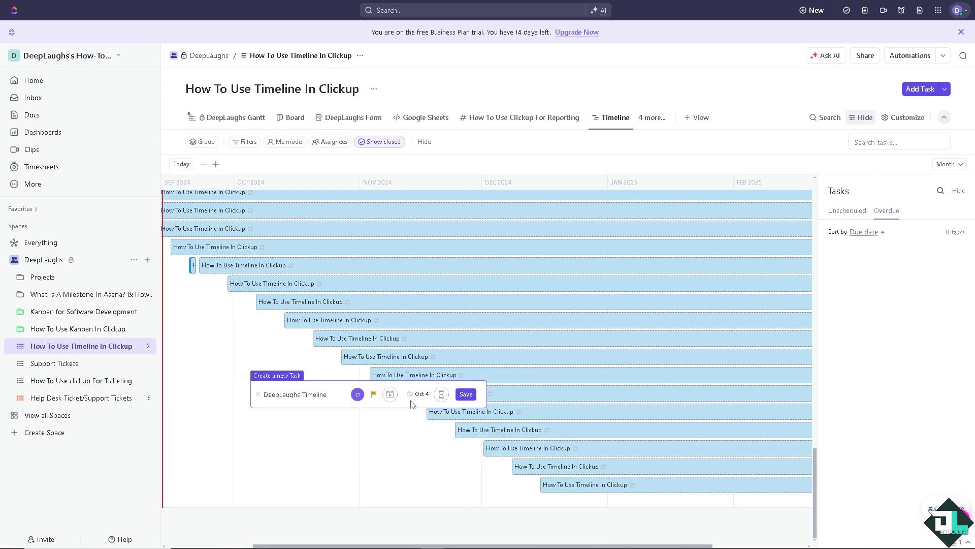
Give DeepLaughs Timeline a time estimate of 60 and save the new task
left_click(443, 395)
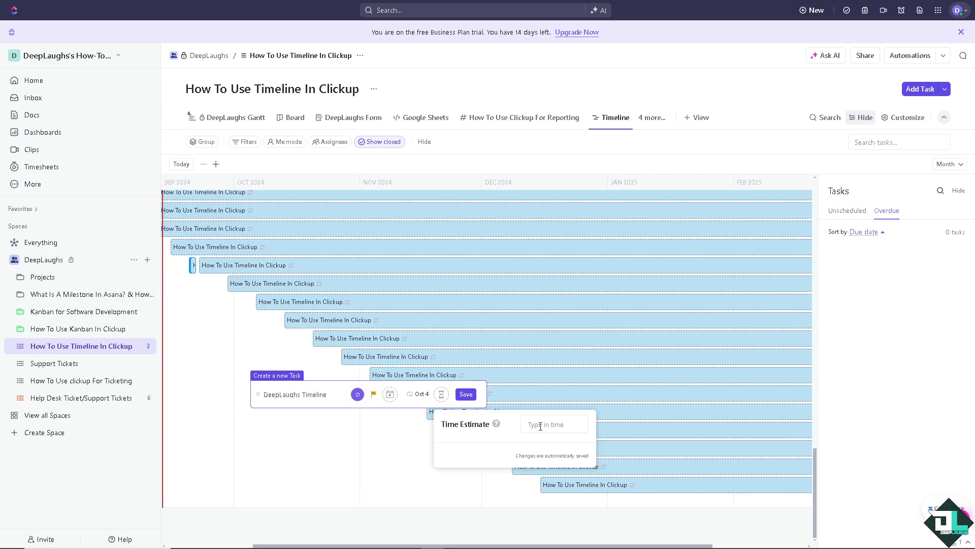
type("60")
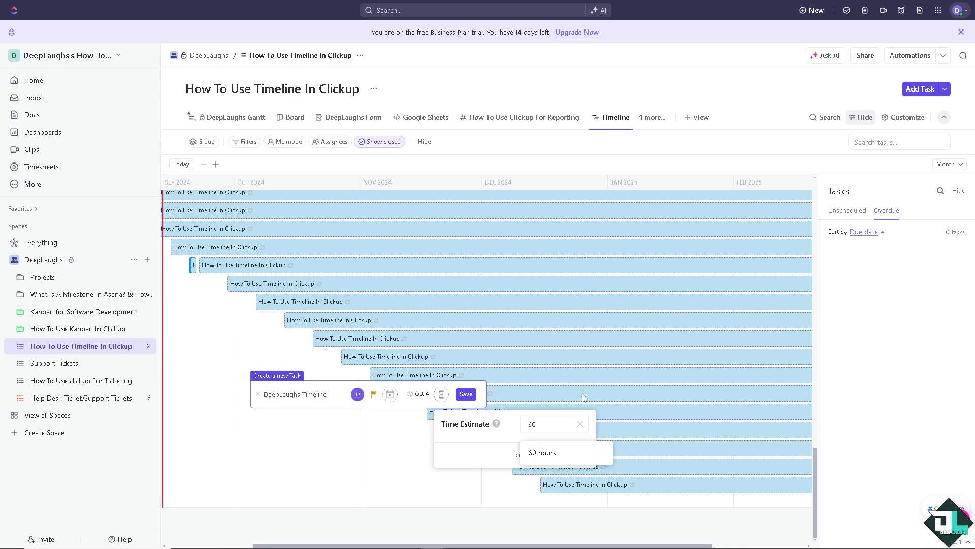
key("Return")
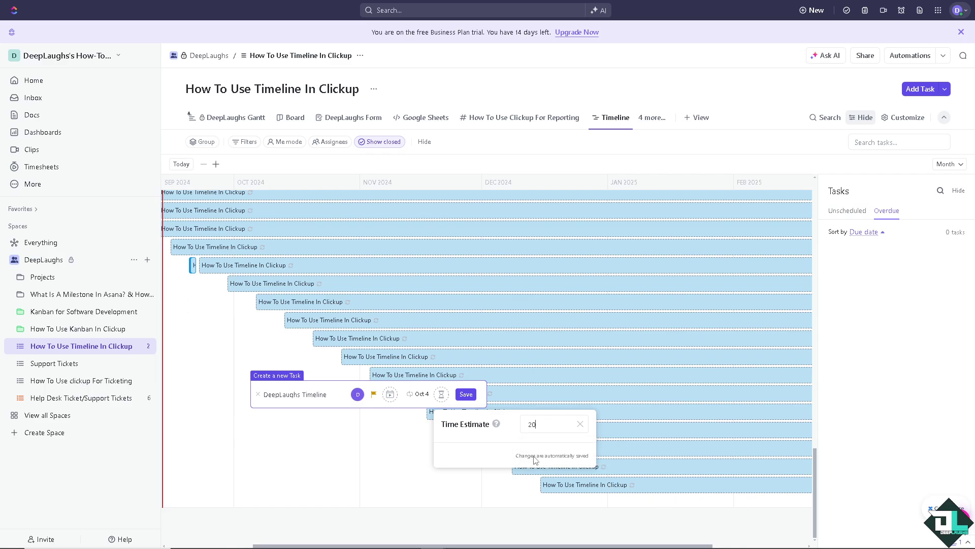
left_click(415, 406)
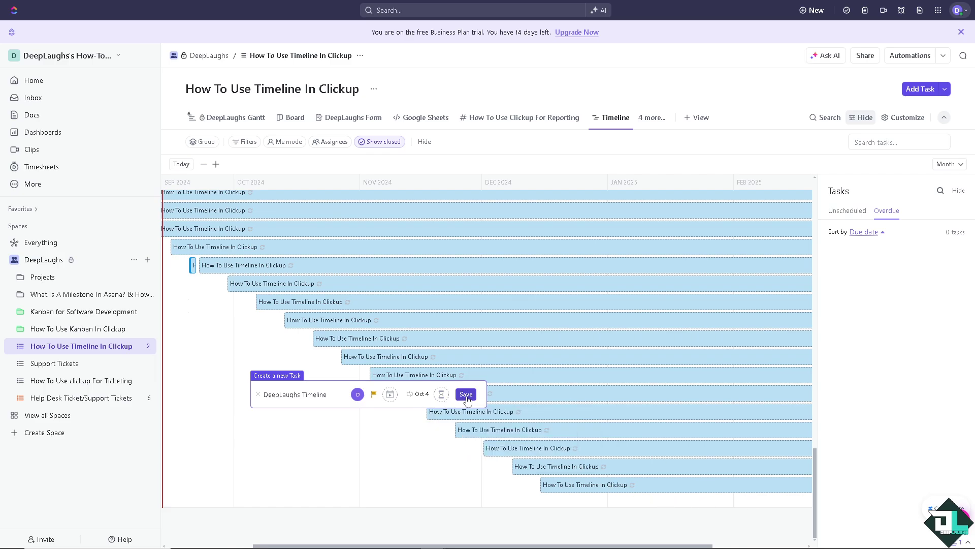
left_click(466, 394)
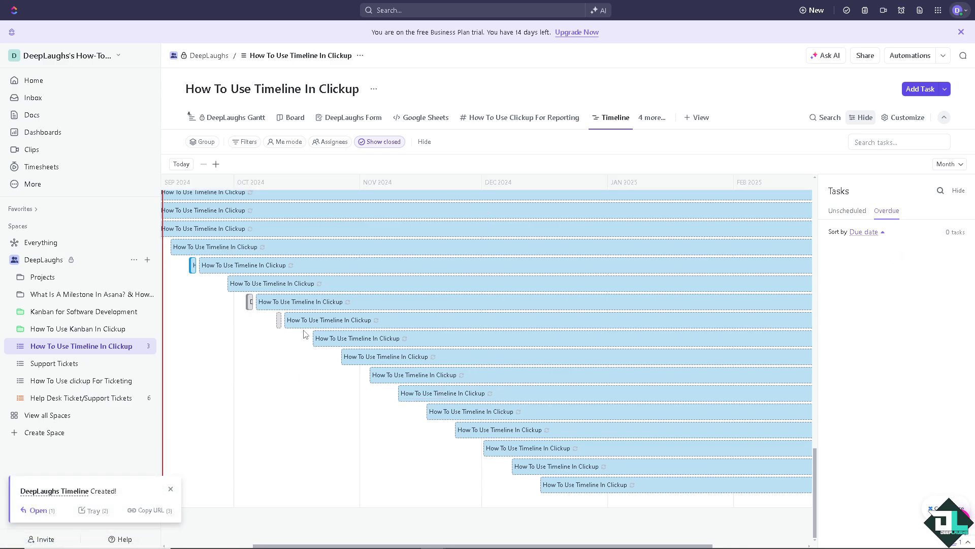
Switch the timeline scale from Month to Day
scroll(311, 335, "up", 10)
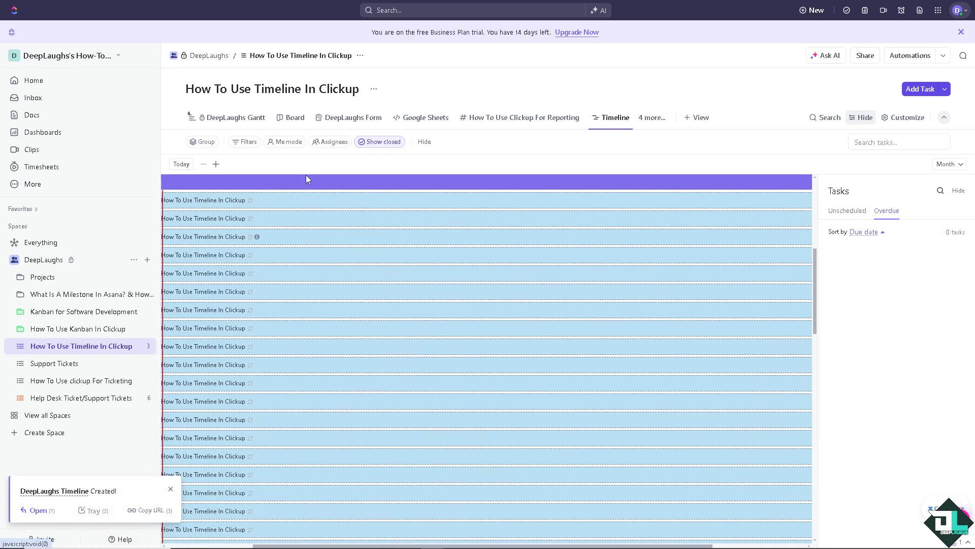
left_click(948, 164)
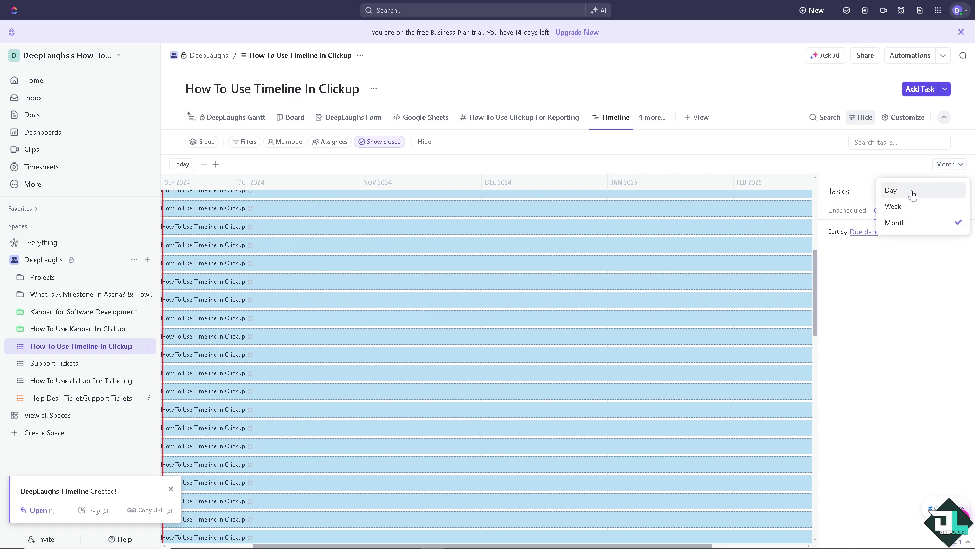
left_click(912, 195)
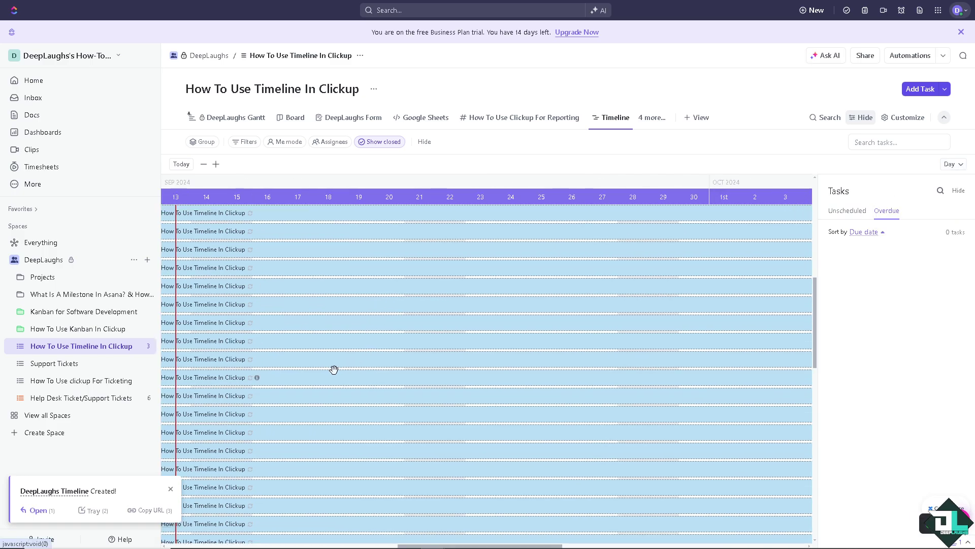
Scroll through the task rows, then change the timeline scale to Week
scroll(214, 226, "down", 1)
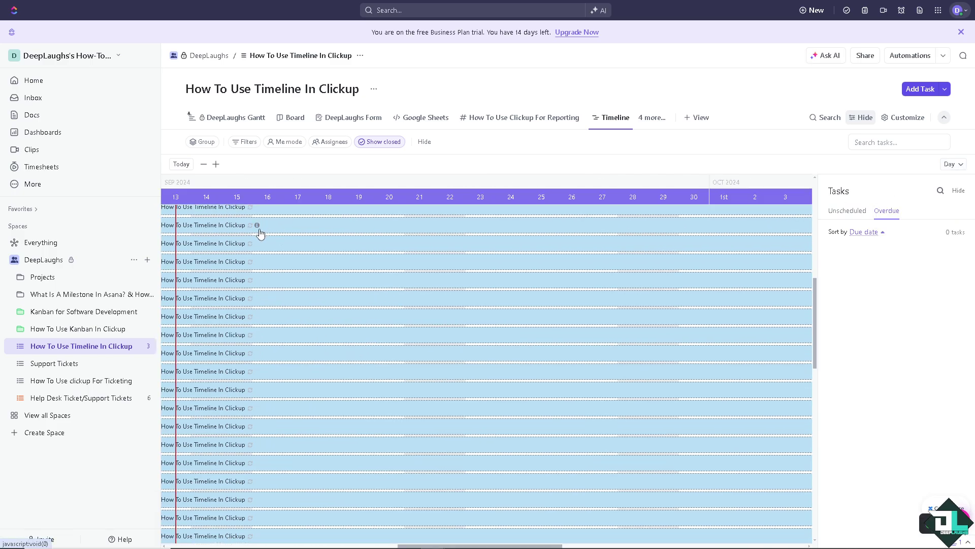
scroll(320, 272, "down", 5)
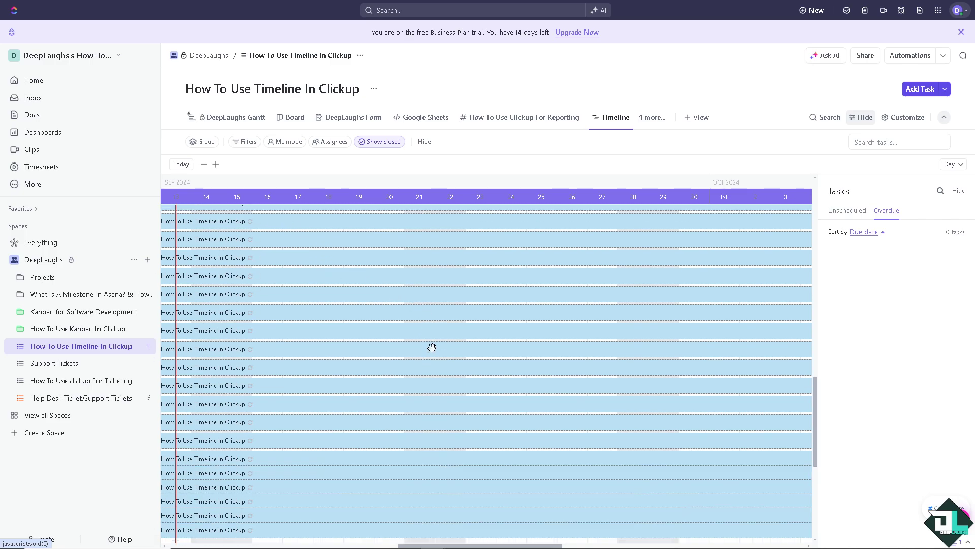
scroll(431, 348, "down", 5)
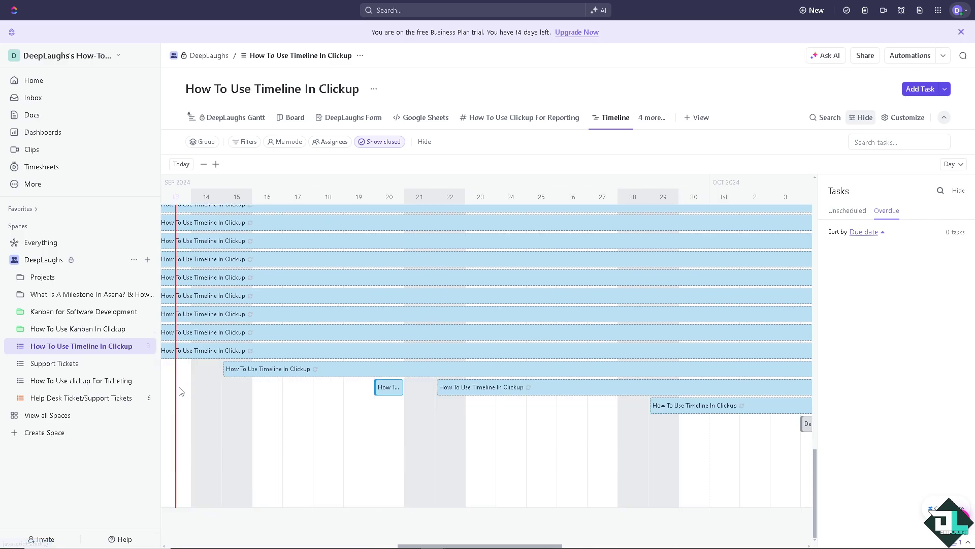
left_click_drag(179, 391, 181, 223)
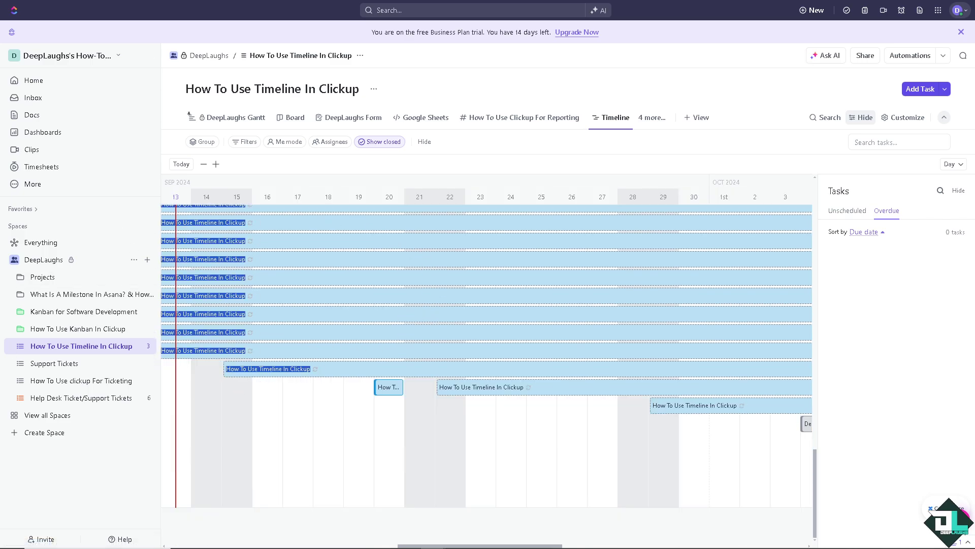
left_click(203, 164)
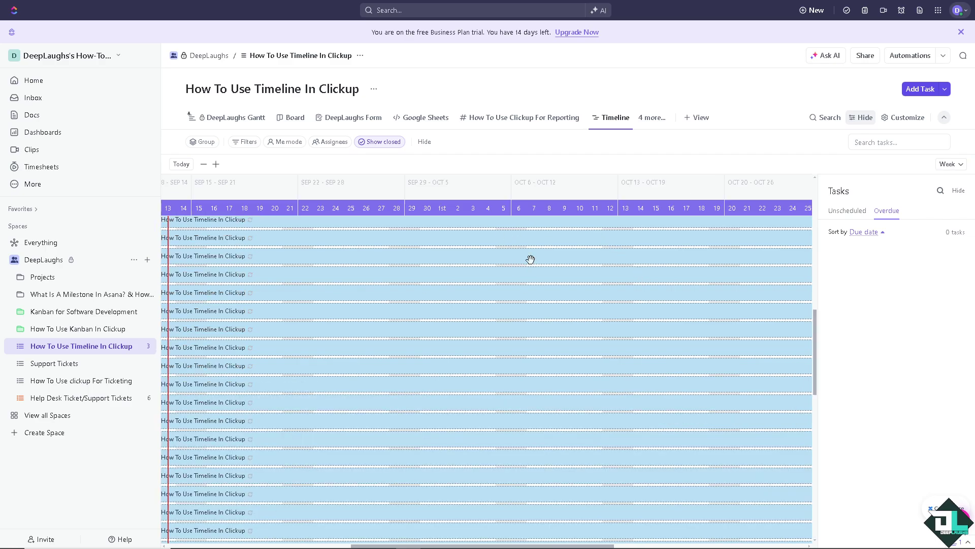
Turn on Default to Me Mode in the Timeline view's Customize layout options
left_click(907, 118)
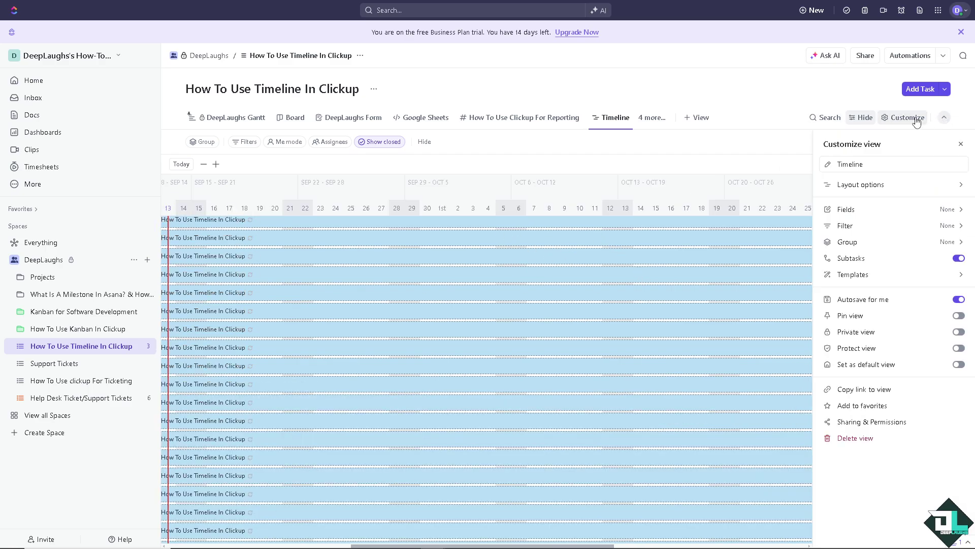
left_click(909, 193)
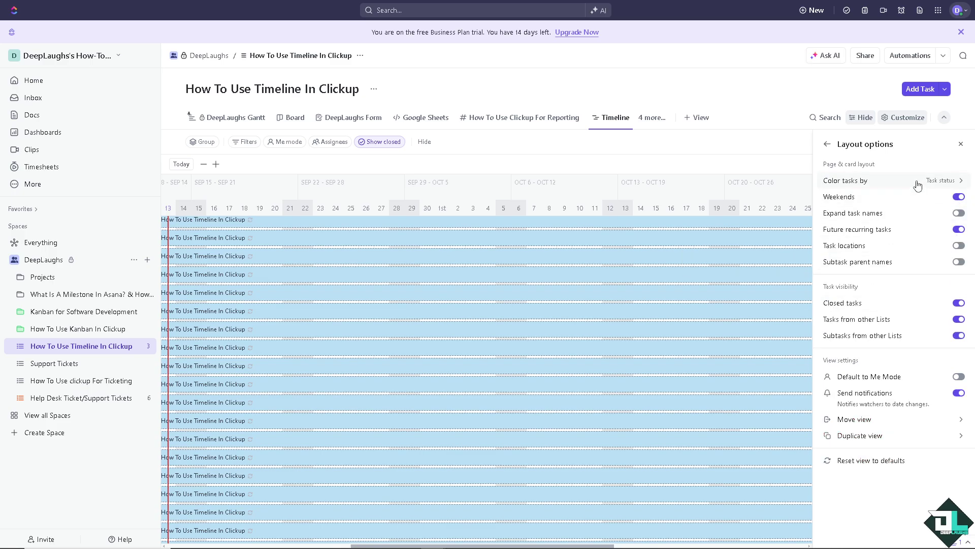
left_click(961, 378)
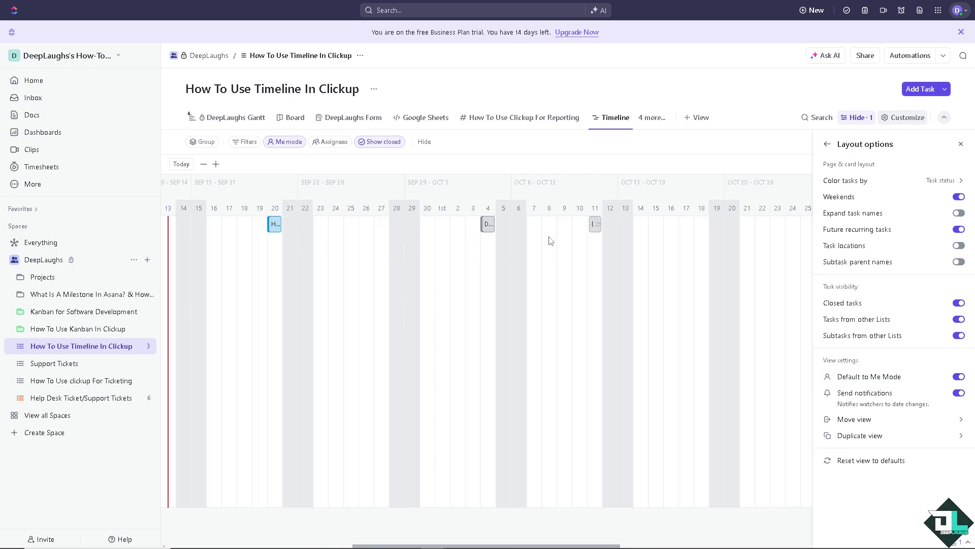
Extend How To Use Timeline In Clickup to Sep 25 and DeepLaughs Timeline to Oct 15
left_click(731, 157)
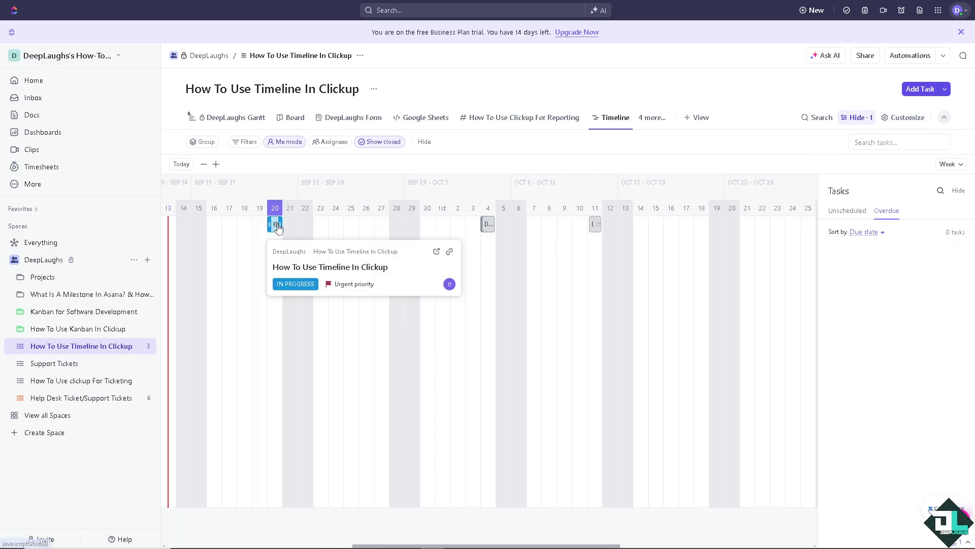
left_click_drag(279, 224, 344, 226)
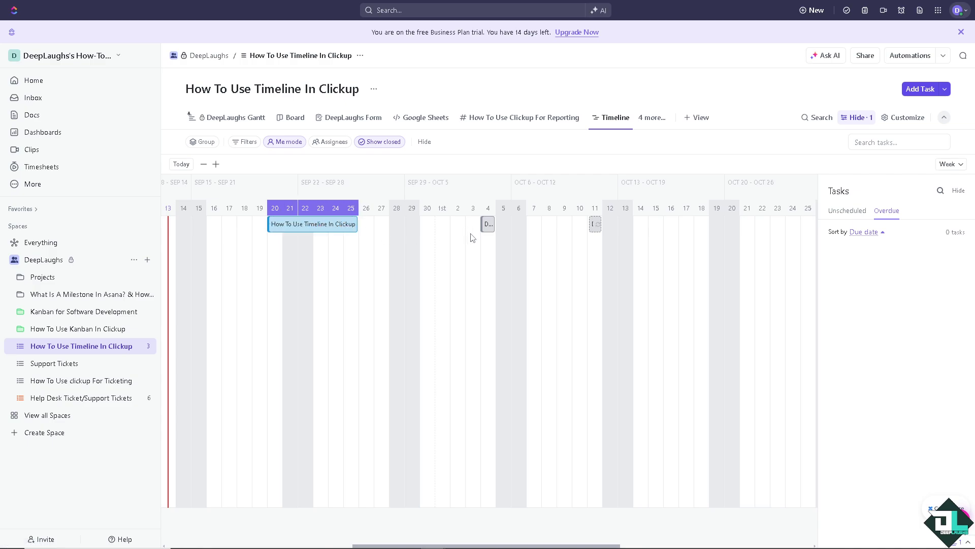
left_click_drag(493, 224, 540, 225)
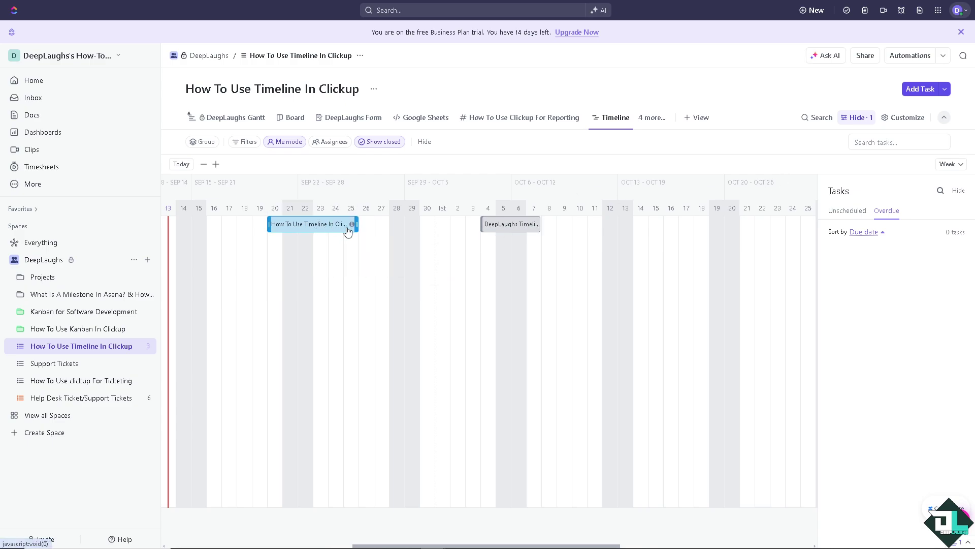
left_click_drag(542, 224, 663, 224)
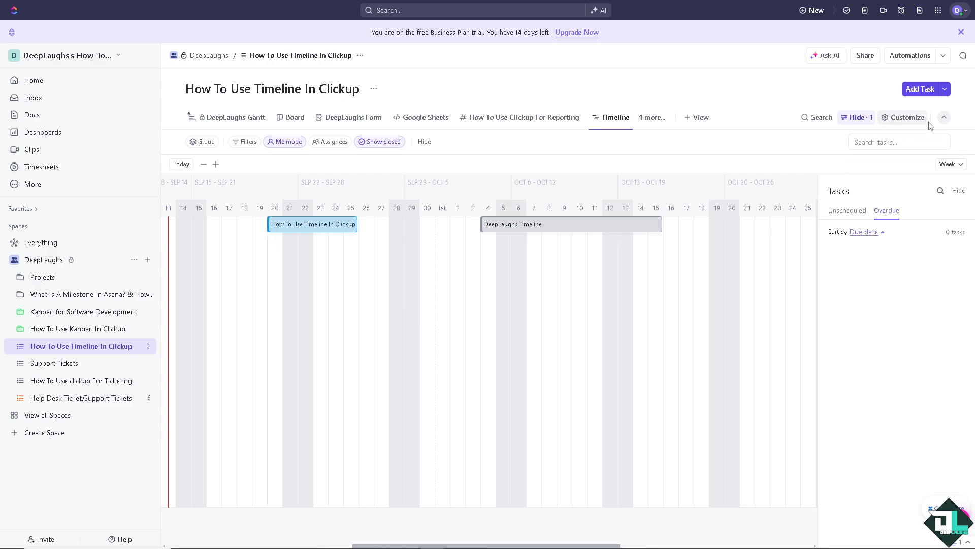
Stretch the DeepLaughs Timeline bar further so it ends Oct 27
left_click(905, 117)
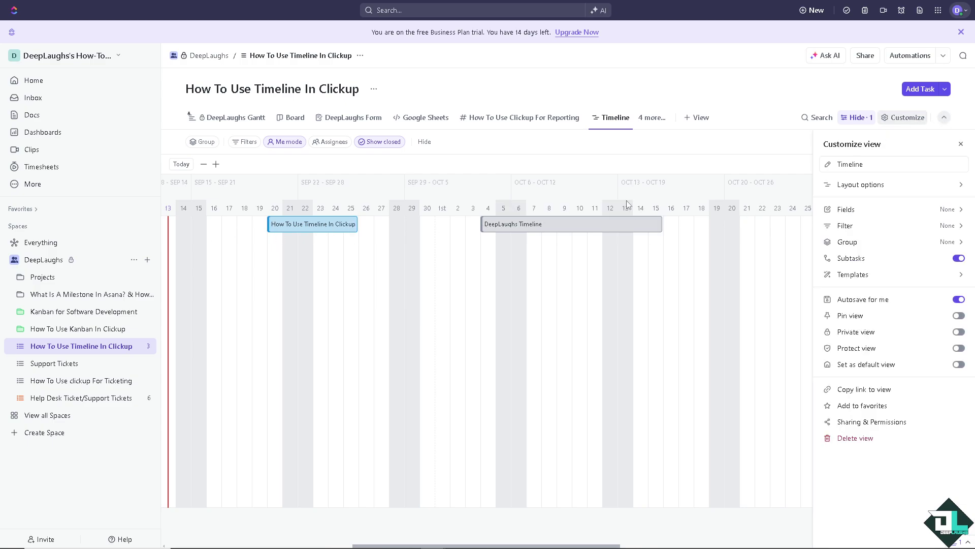
left_click(478, 295)
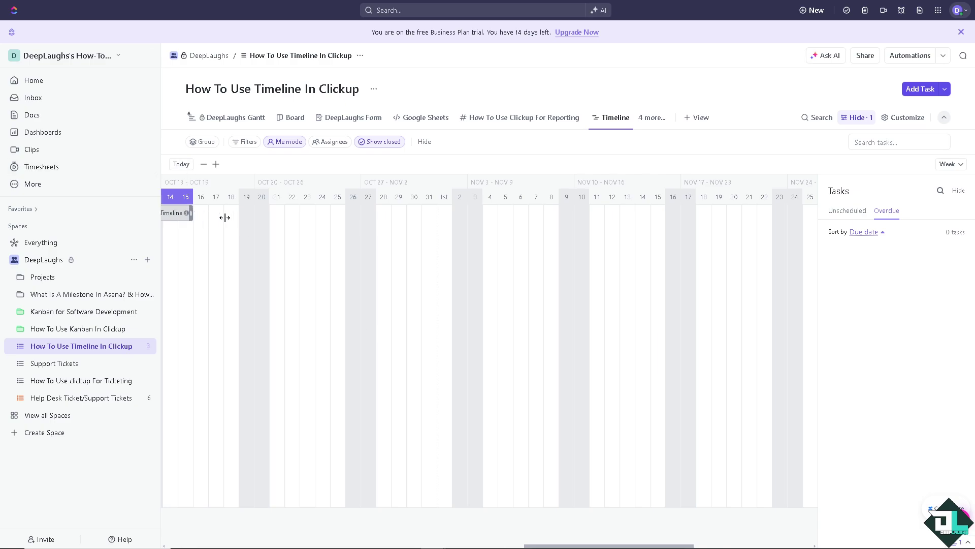
left_click_drag(245, 219, 368, 221)
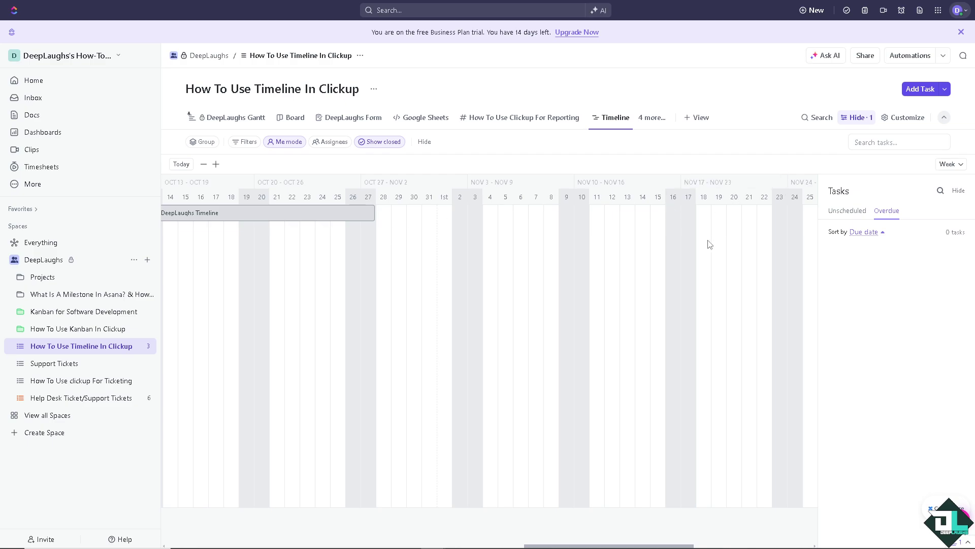
left_click(943, 55)
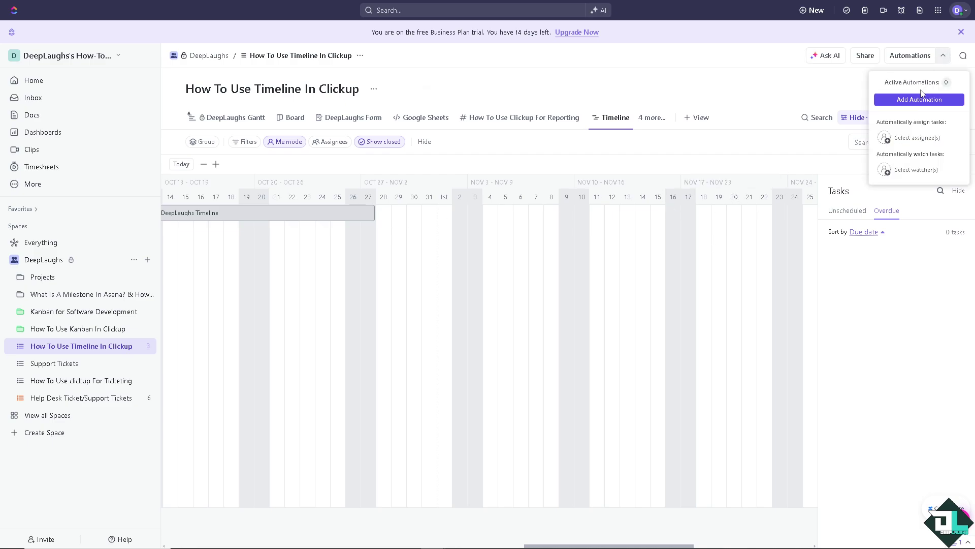
left_click(920, 99)
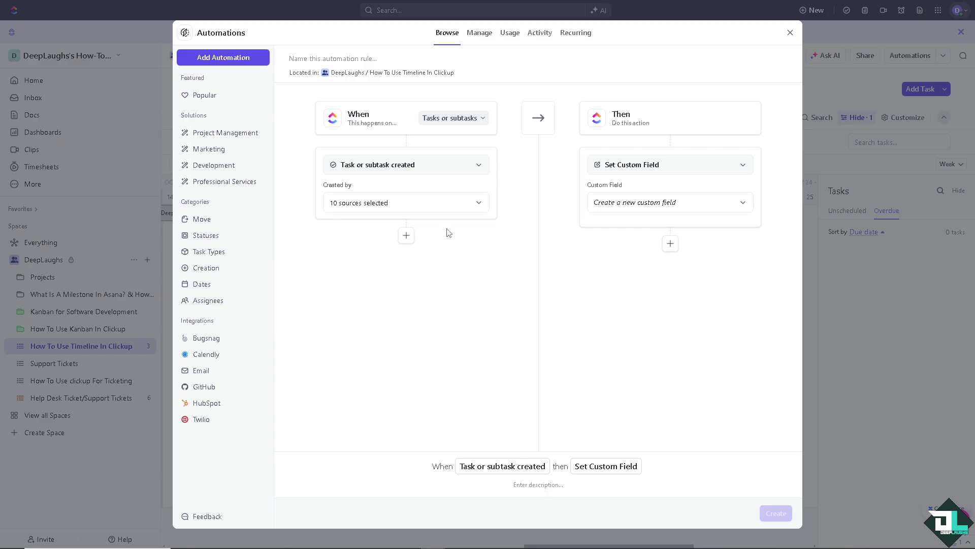
left_click(790, 33)
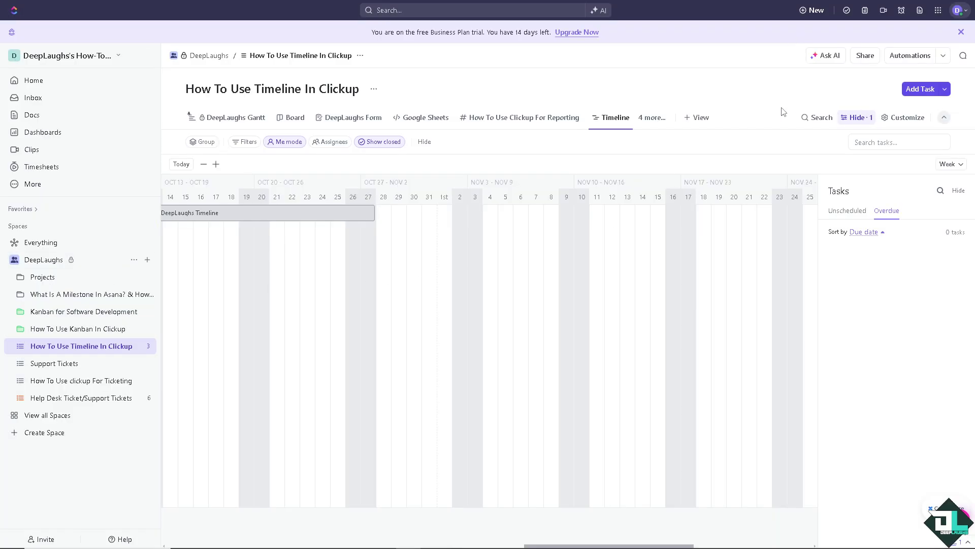
Post the comment 'How To Use Timeline In Clickup' and paste the timeline image into another comment
left_click(963, 55)
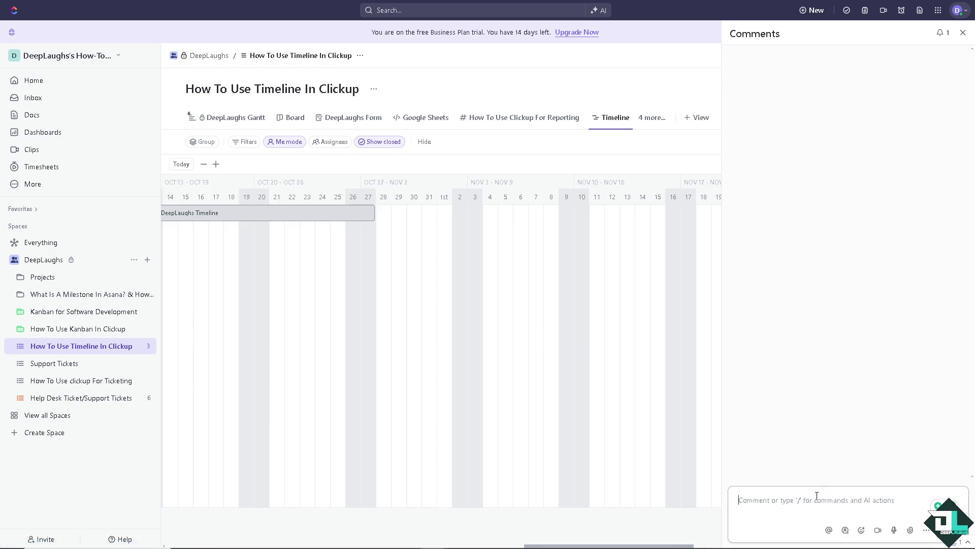
type("How To Use Timeline In Clickup")
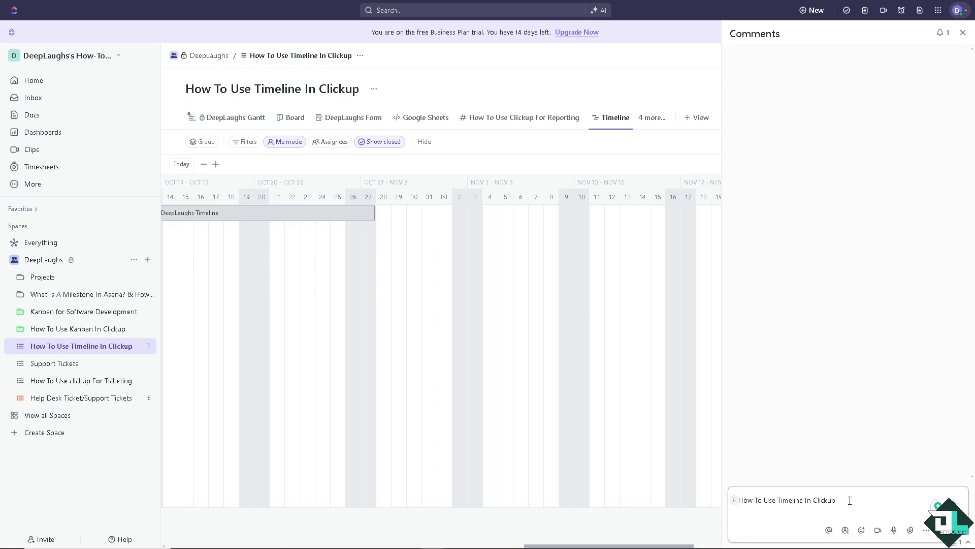
key("Return")
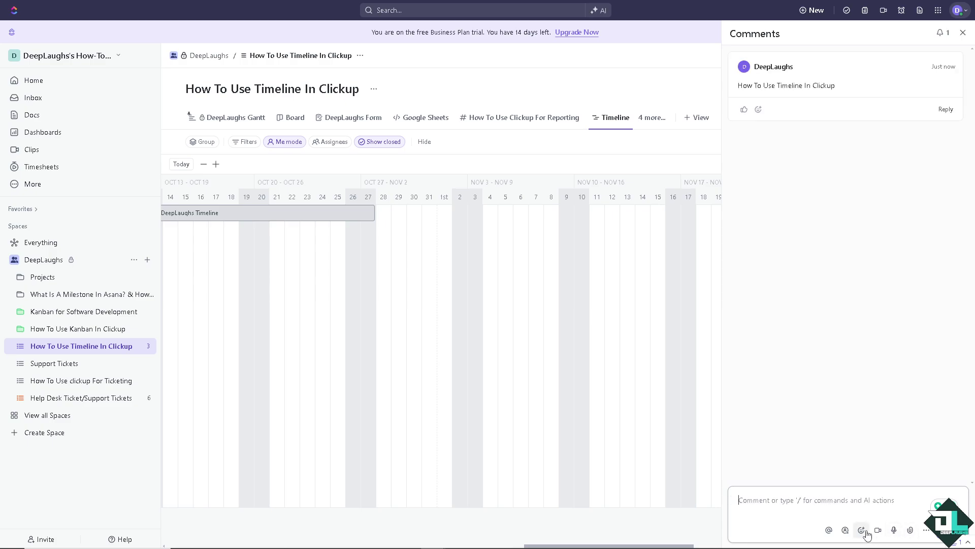
left_click(909, 530)
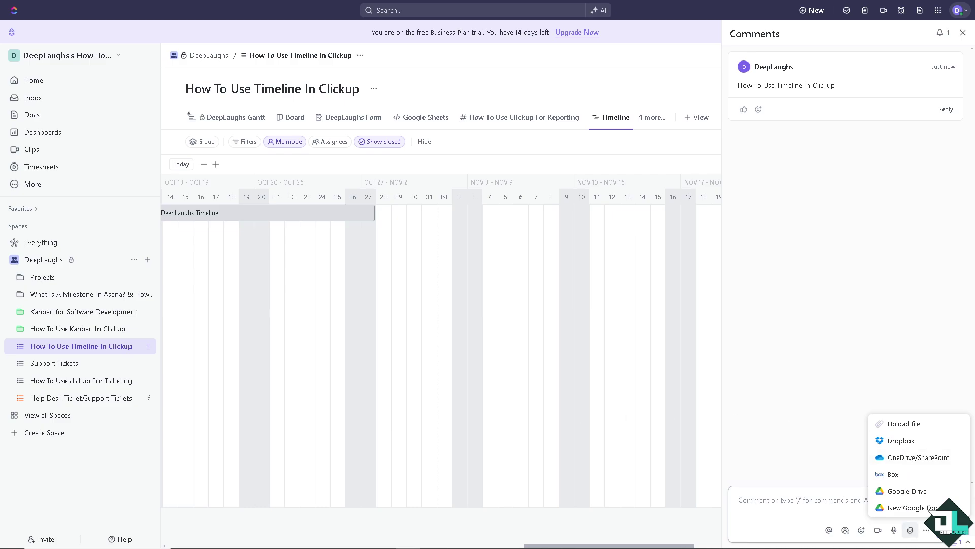
key("ctrl+v")
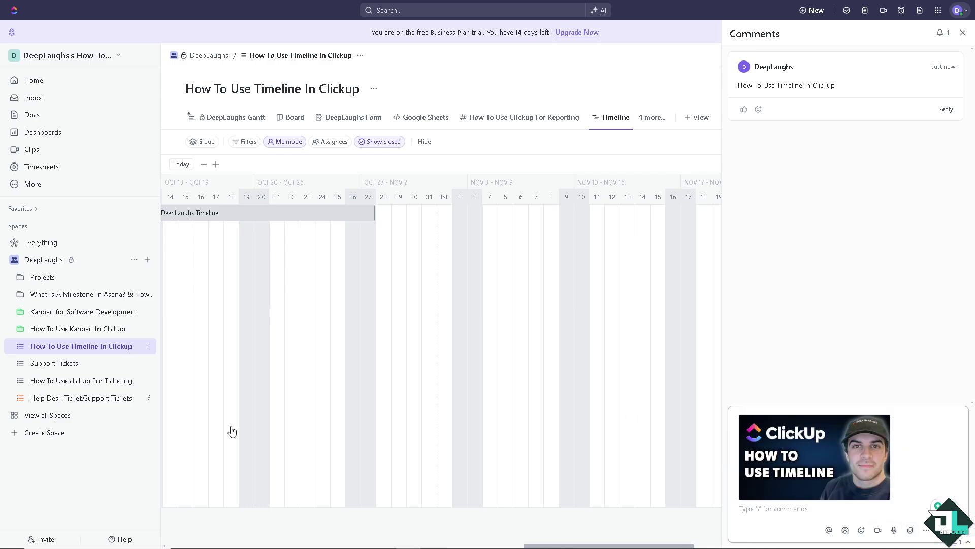
Send the image comment, stretch DeepLaughs Timeline to Nov 9, and view the image full-size
left_click(927, 512)
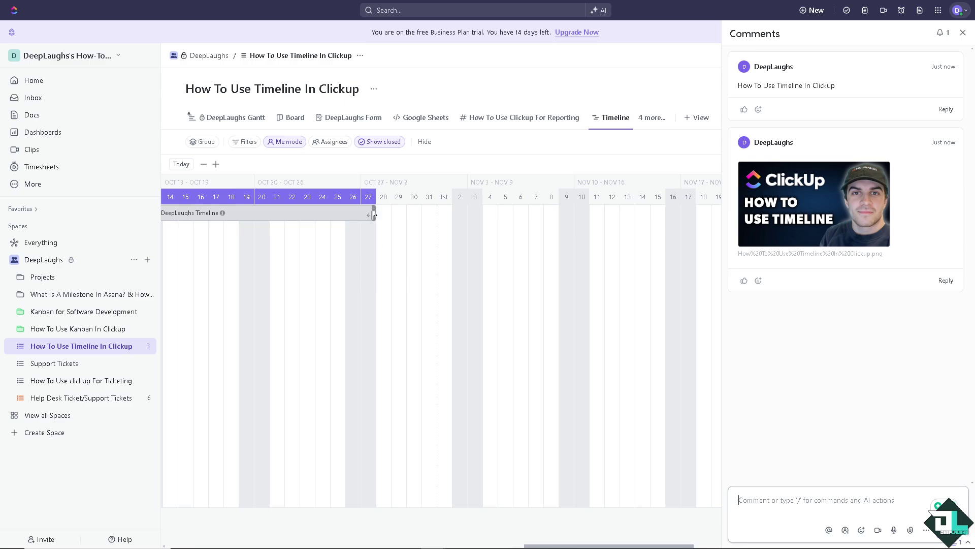
left_click_drag(375, 214, 573, 215)
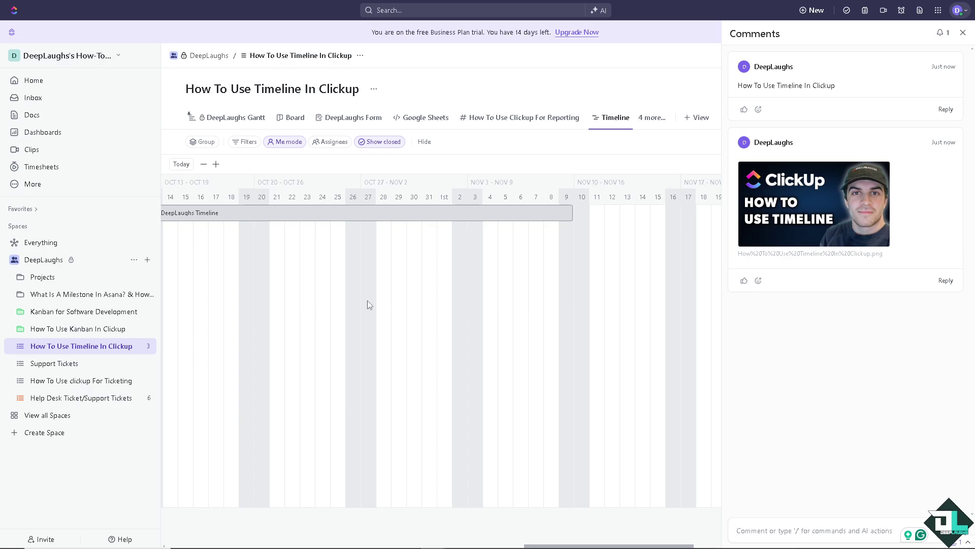
left_click(781, 212)
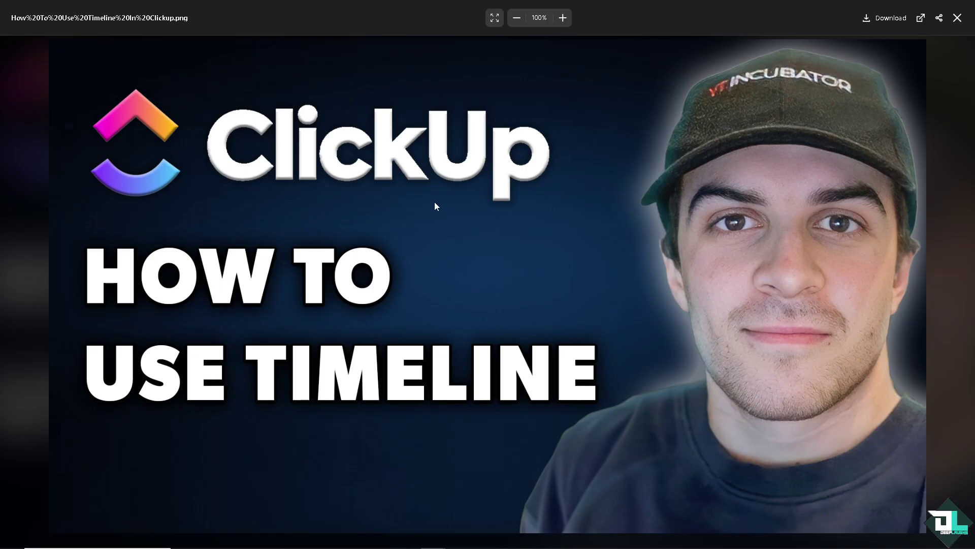